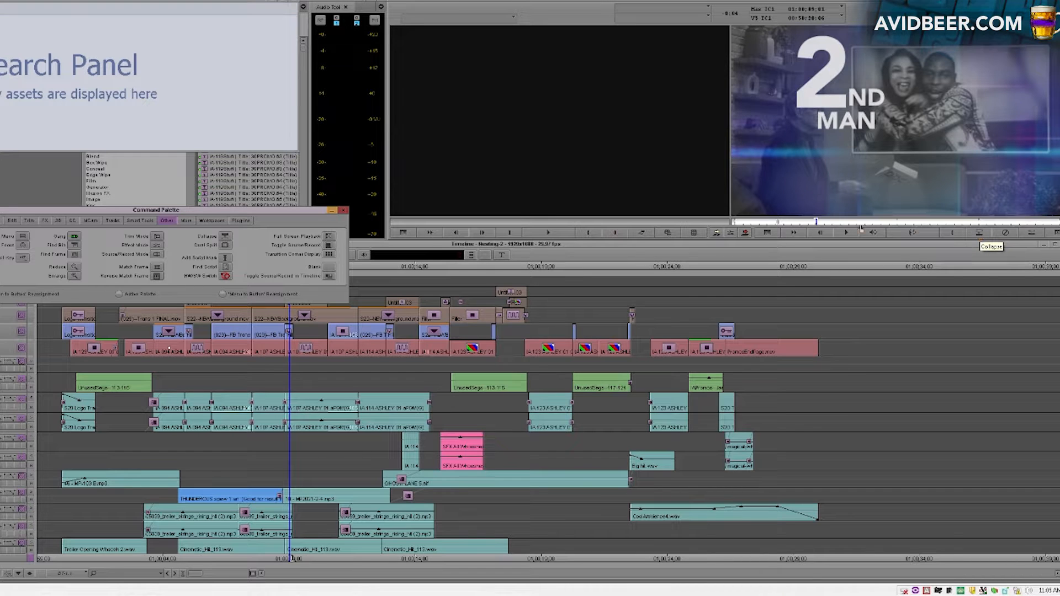
Step: Close the Command Palette and mark in and out points around the opening logo transition section
click(342, 212)
click(68, 348)
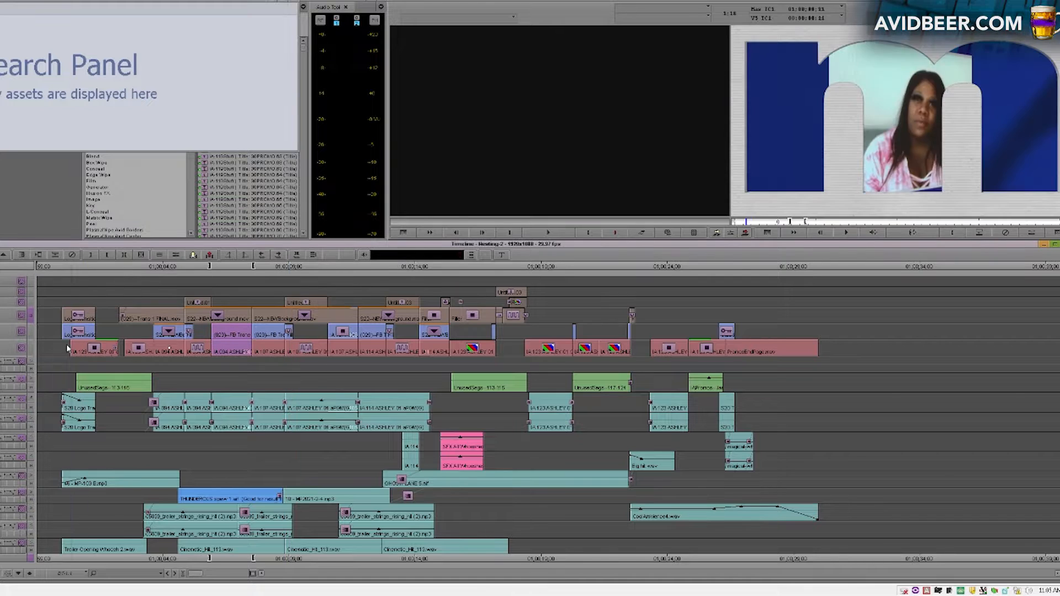
key(space)
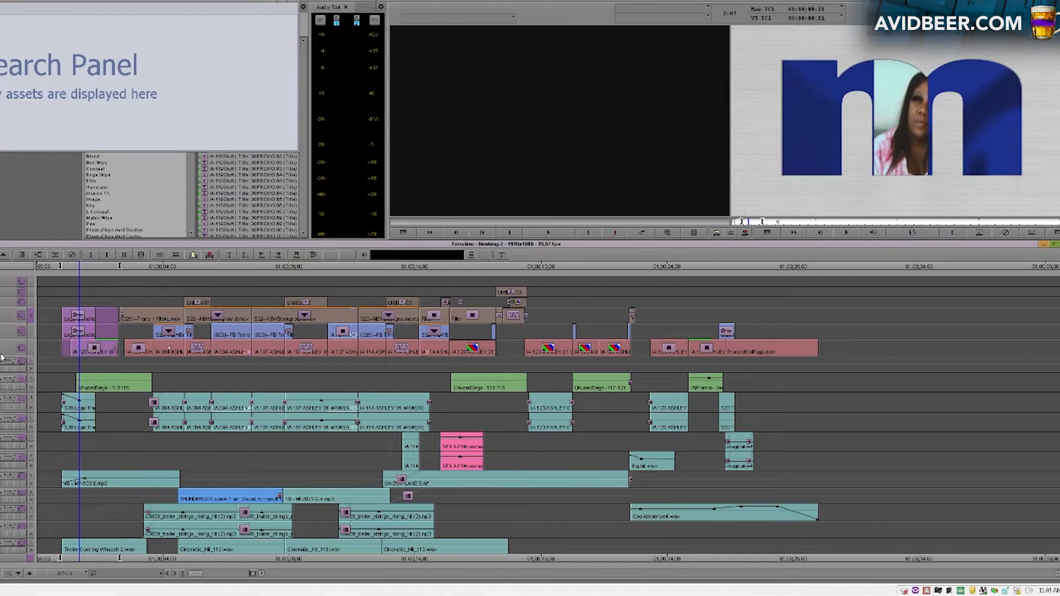
Step: Monitor the opening section from V1, V2 and V3 in turn to view each layer of the logo transition
click(30, 350)
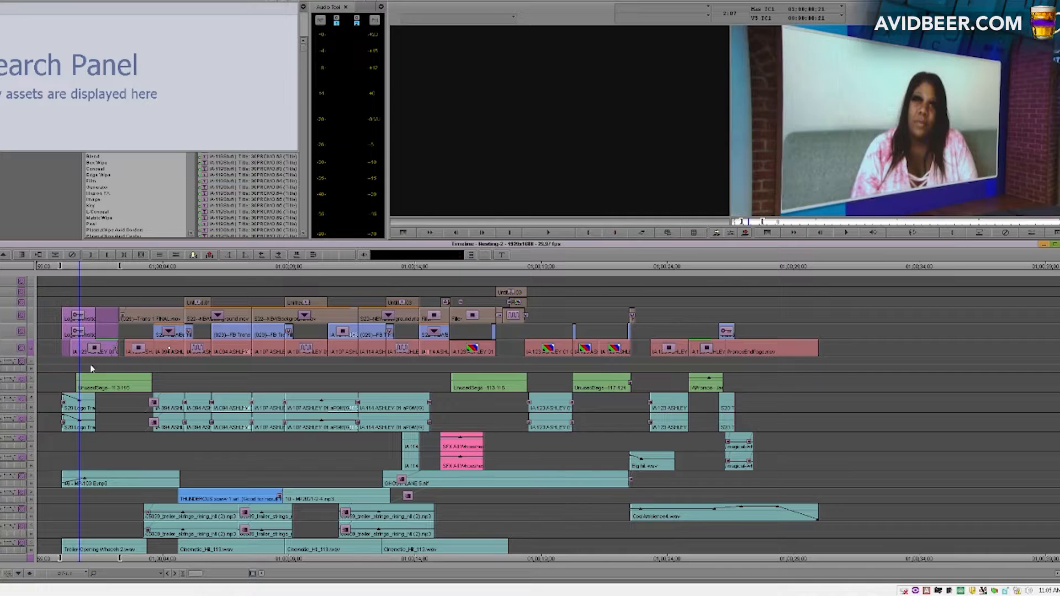
click(30, 323)
click(30, 317)
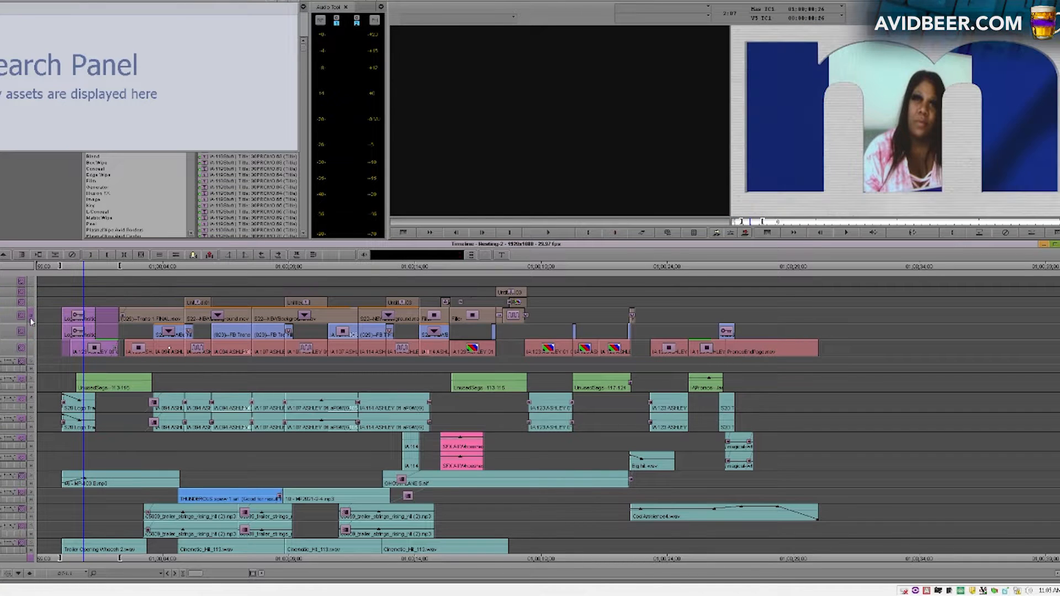
Step: Park within the opening logo transition and collapse its V1 to V3 layers into a single clip
click(74, 348)
click(982, 232)
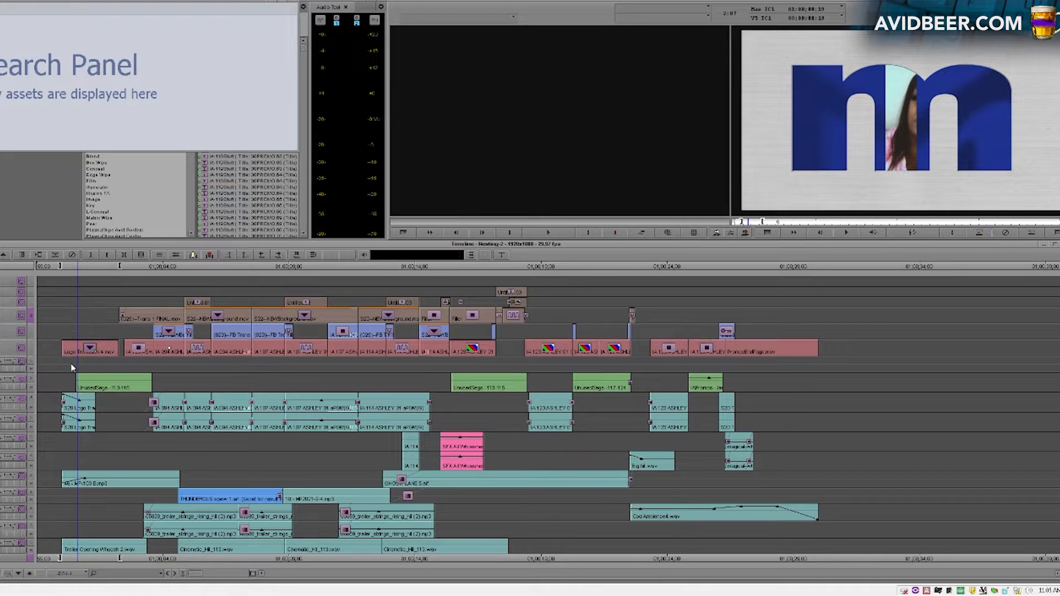
click(71, 365)
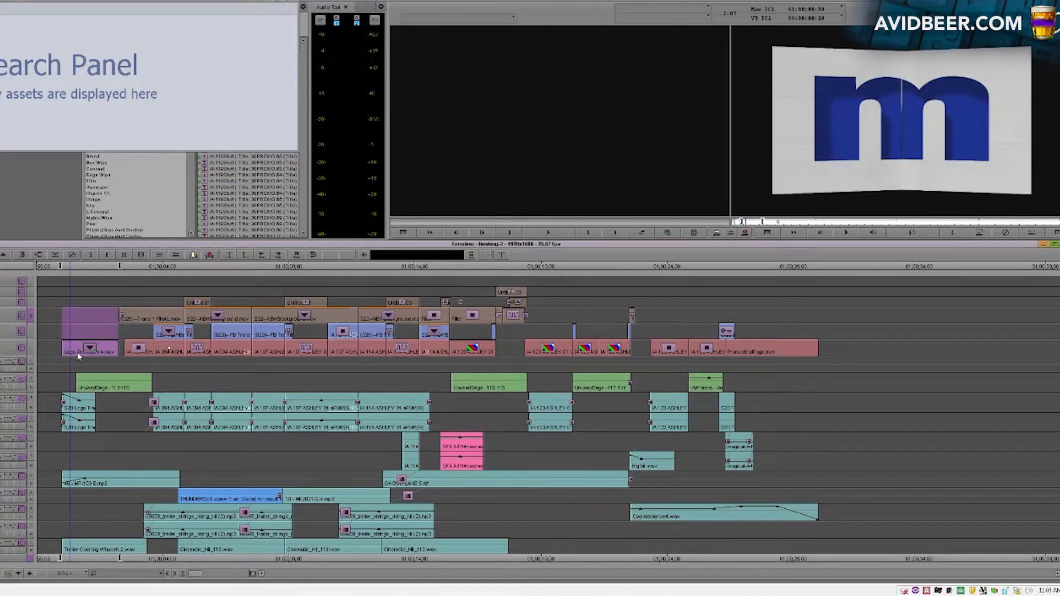
Step: Deselect all tracks, enable only V1 and mark the collapsed logo transition clip
click(77, 354)
key(t)
click(84, 347)
key(ctrl+shift+a)
click(1, 348)
key(t)
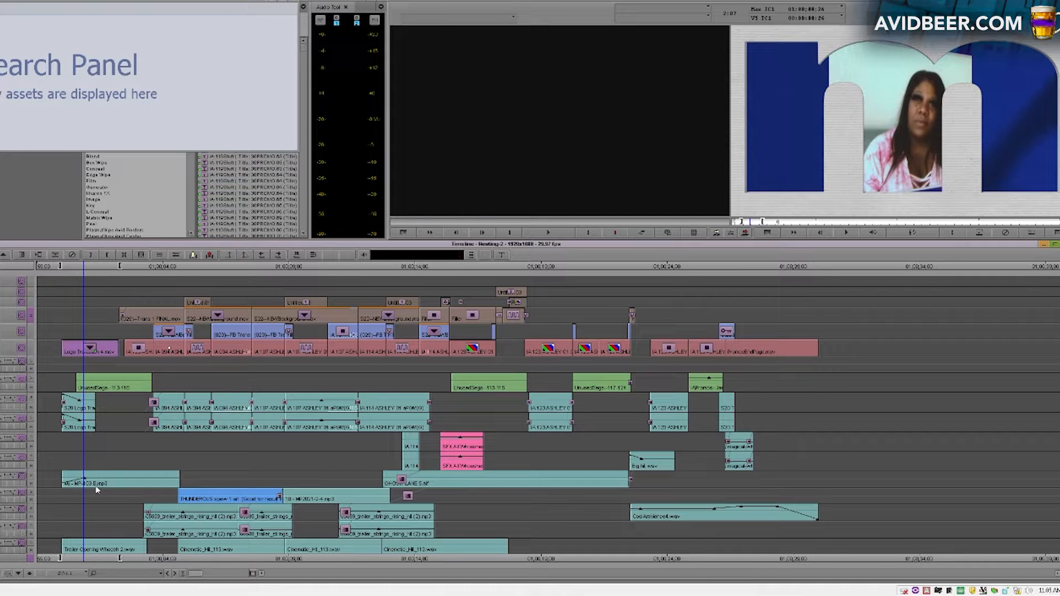
Step: Step into the collapsed logo transition clip and add a new video track above its layers
click(18, 574)
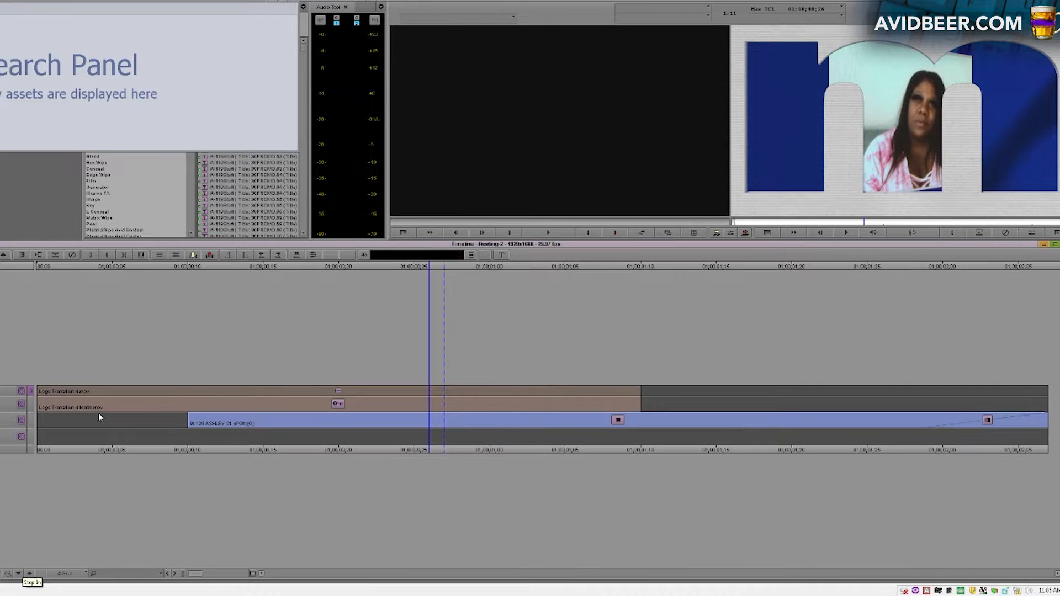
click(42, 415)
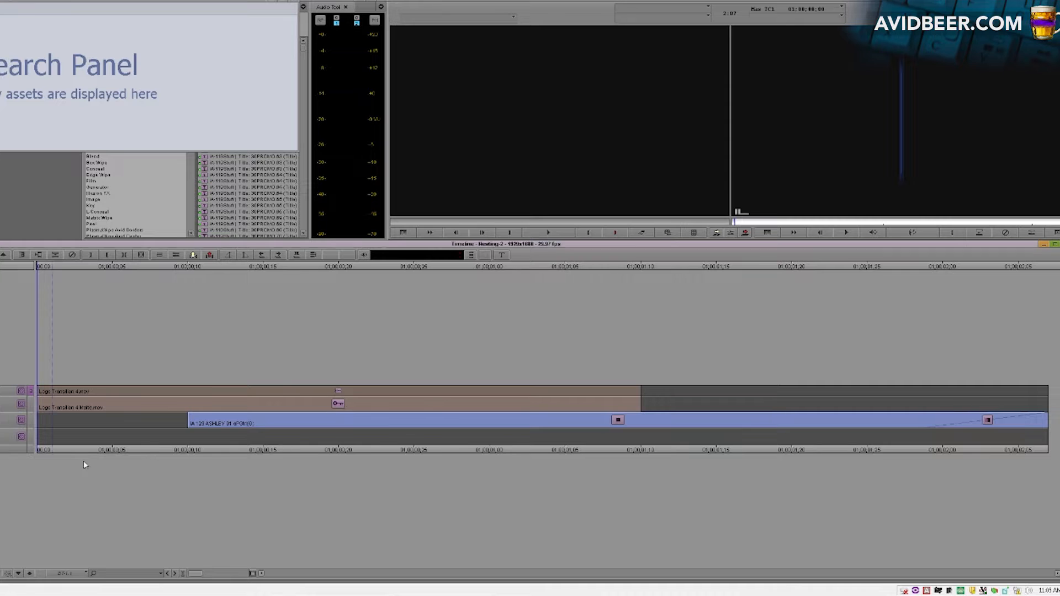
click(203, 430)
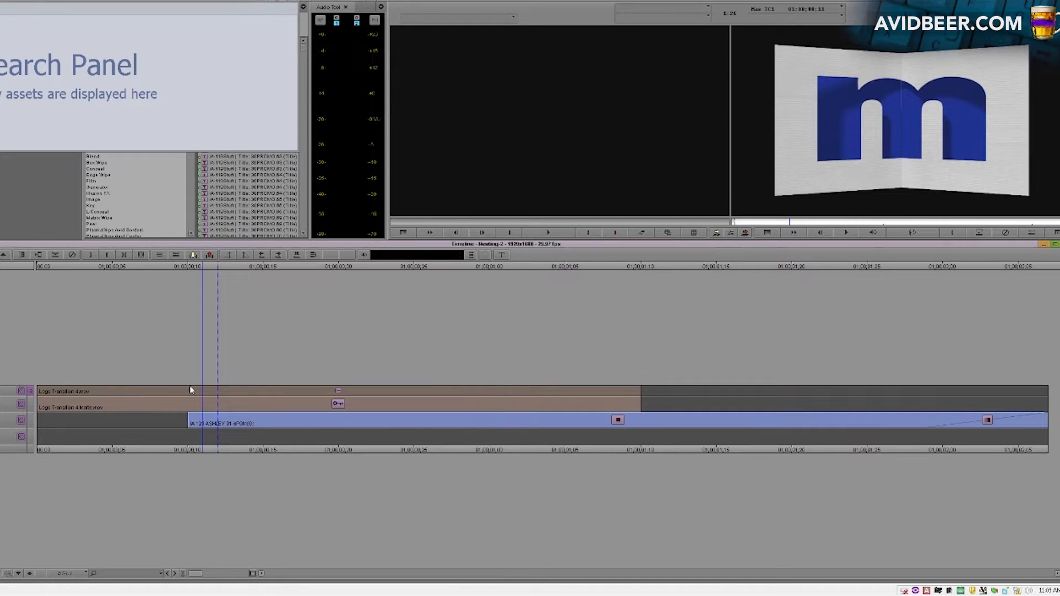
key(ctrl+y)
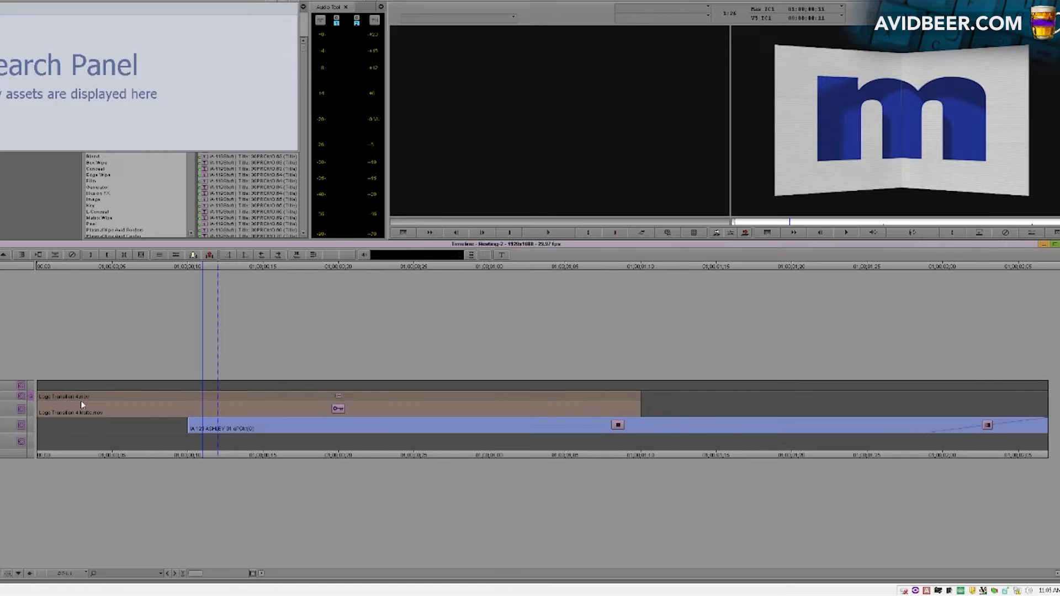
Step: Scrub through the nested logo transition layers to the end and step back out to the main sequence
click(26, 573)
click(19, 573)
drag(177, 442, 1003, 427)
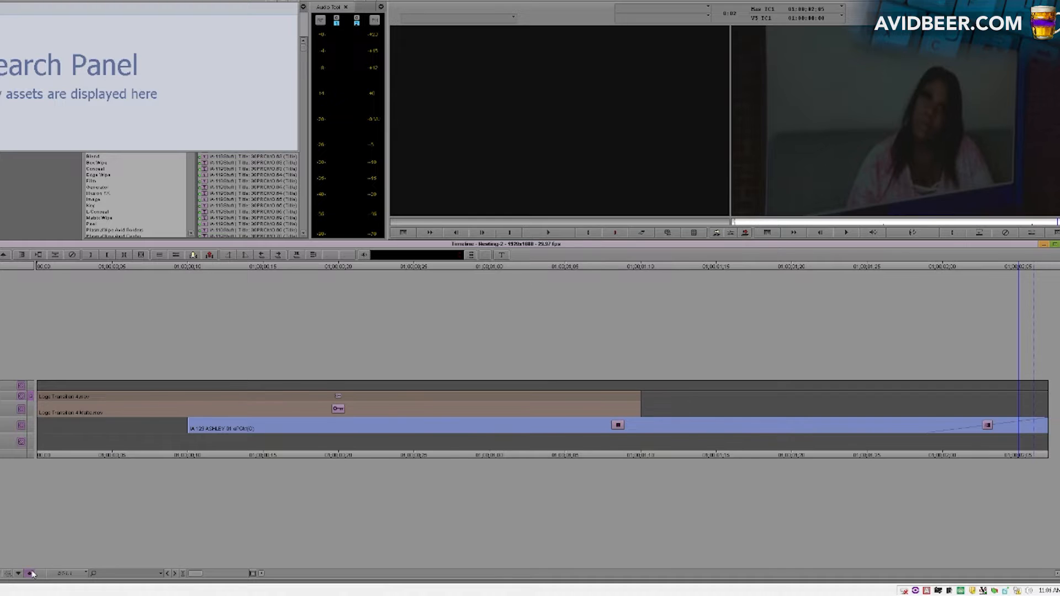
click(31, 574)
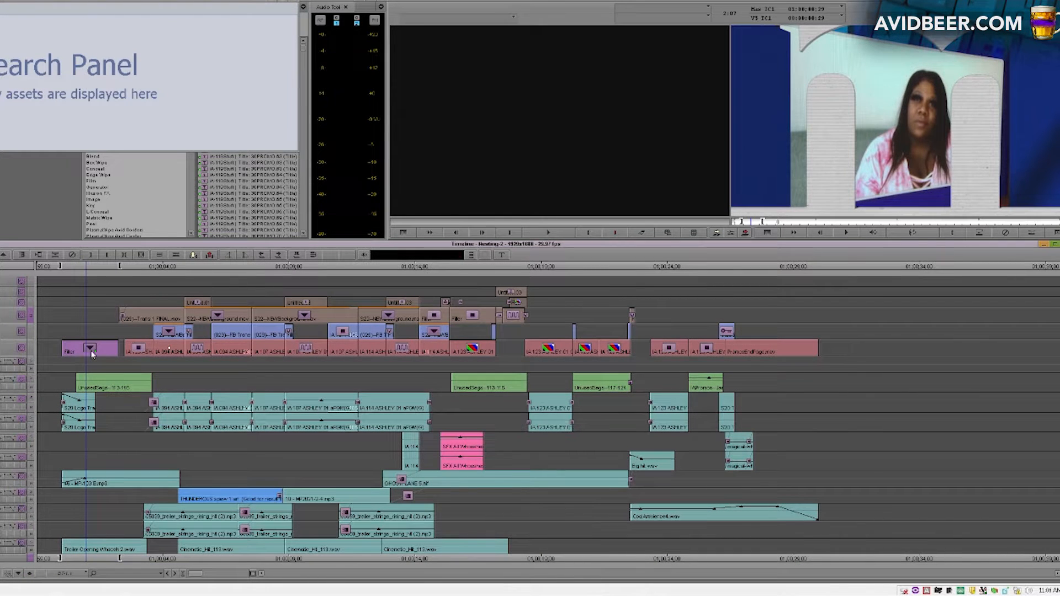
Step: Expand the nested tracks of the collapsed V1 clip within the timeline and close them again
double_click(81, 353)
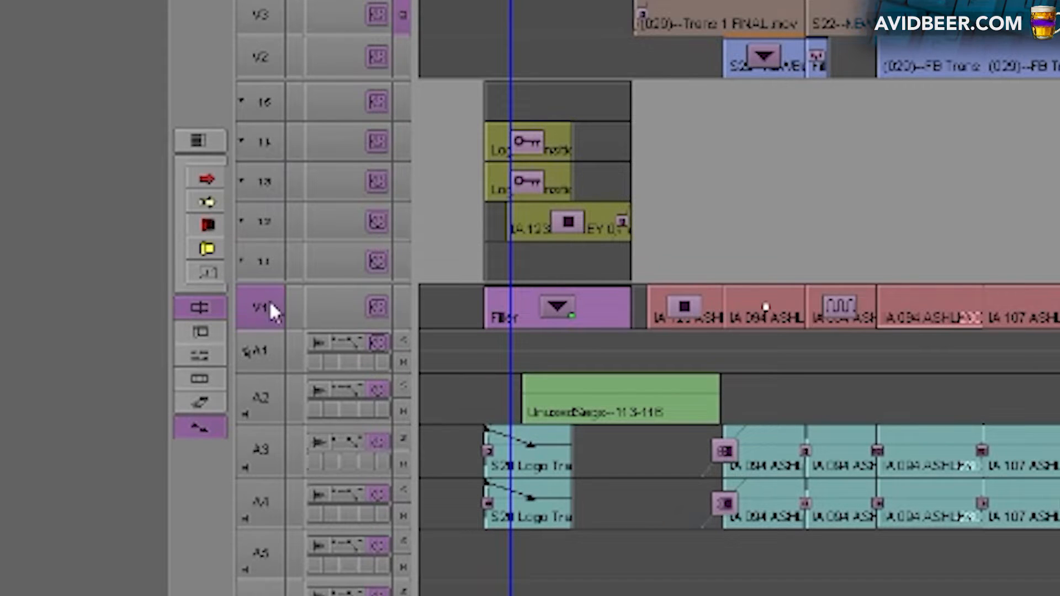
click(548, 236)
double_click(583, 310)
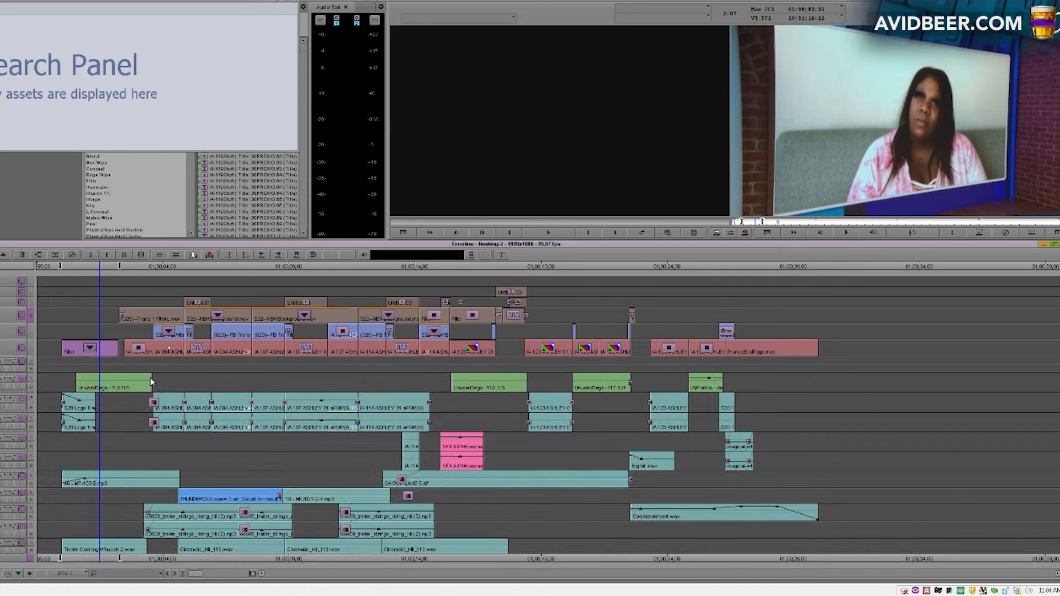
Step: Expand the nested tracks of the V2 effect clip near 01;00;04;00 to inspect its contents in place
click(222, 351)
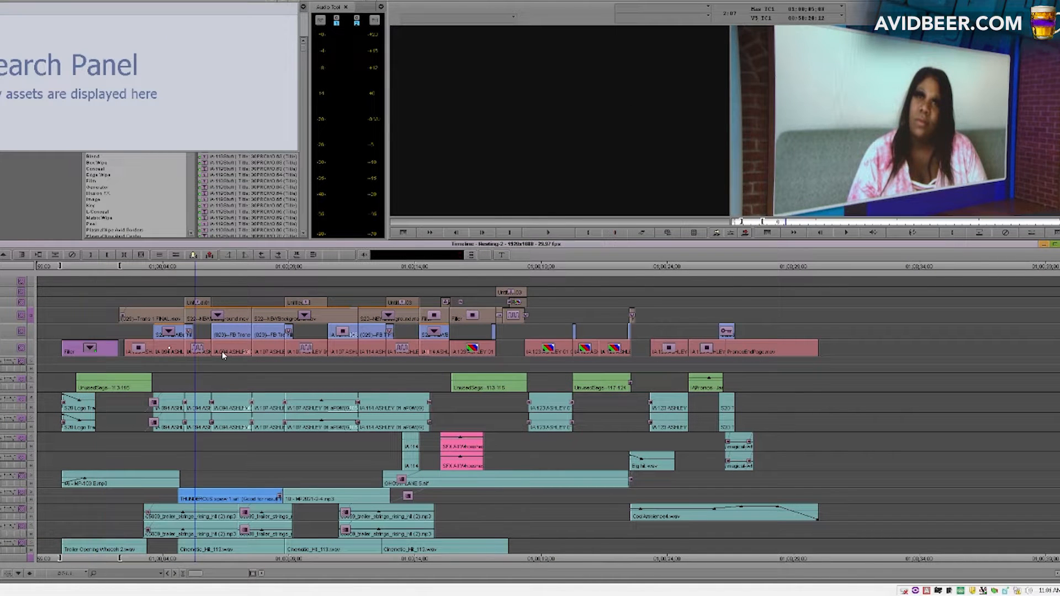
double_click(170, 336)
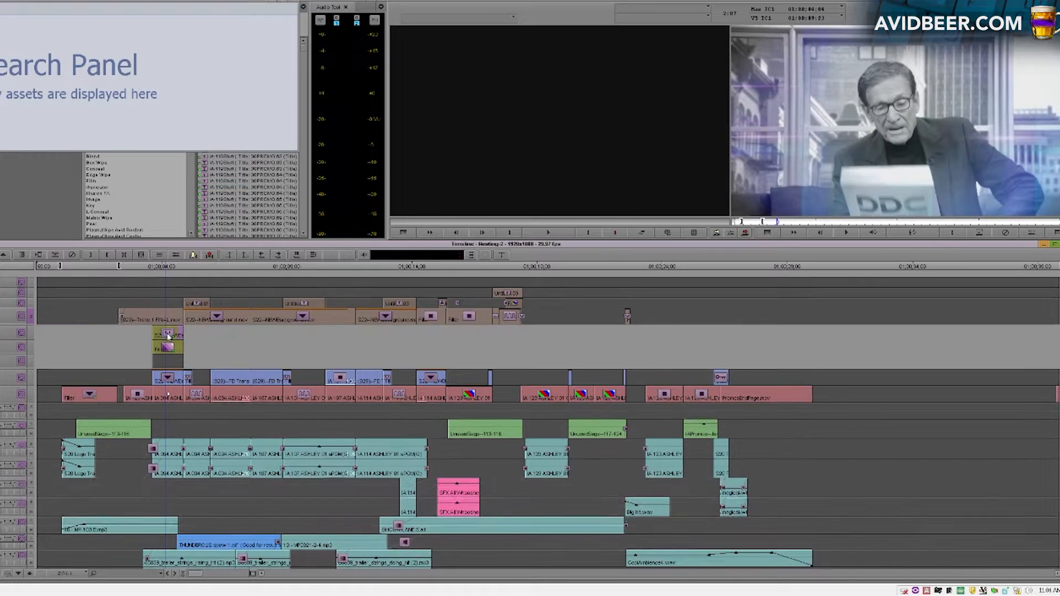
click(164, 365)
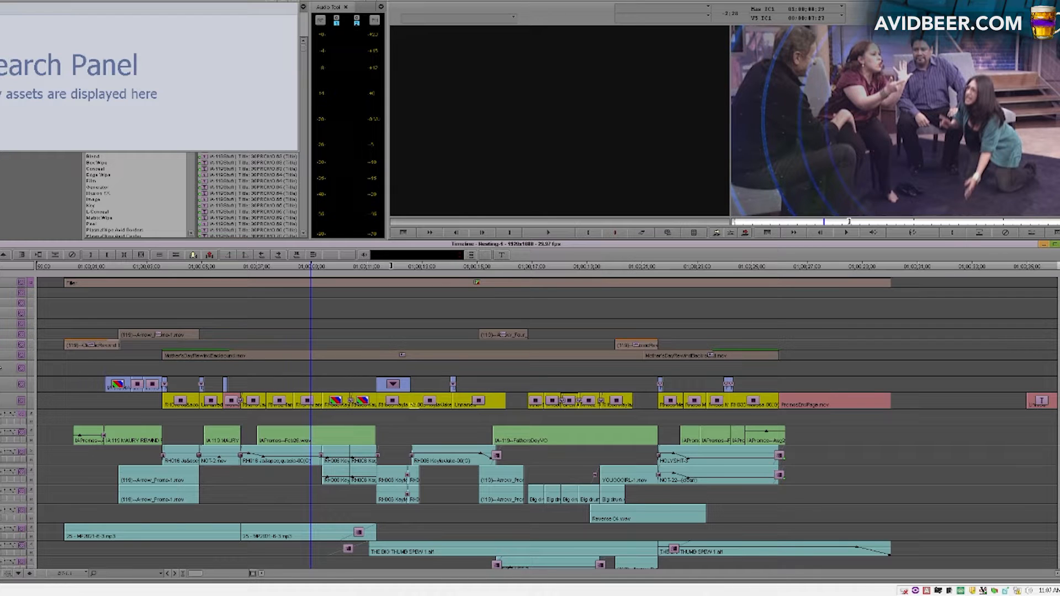
Step: Expand two nested levels of the MothersDayRewindBackground.mov clip in the timeline and close them again
double_click(281, 355)
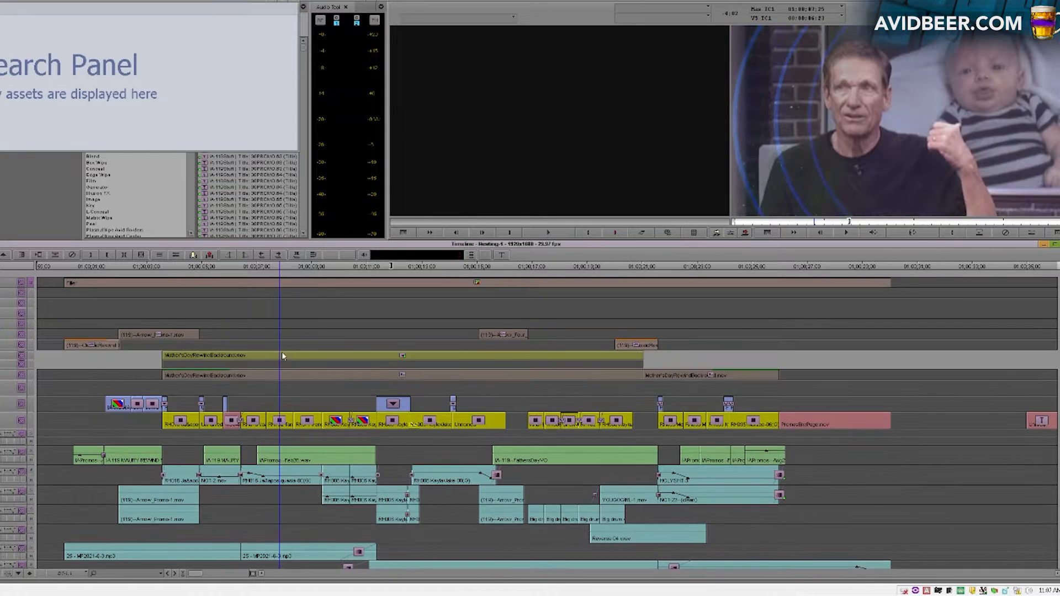
double_click(304, 359)
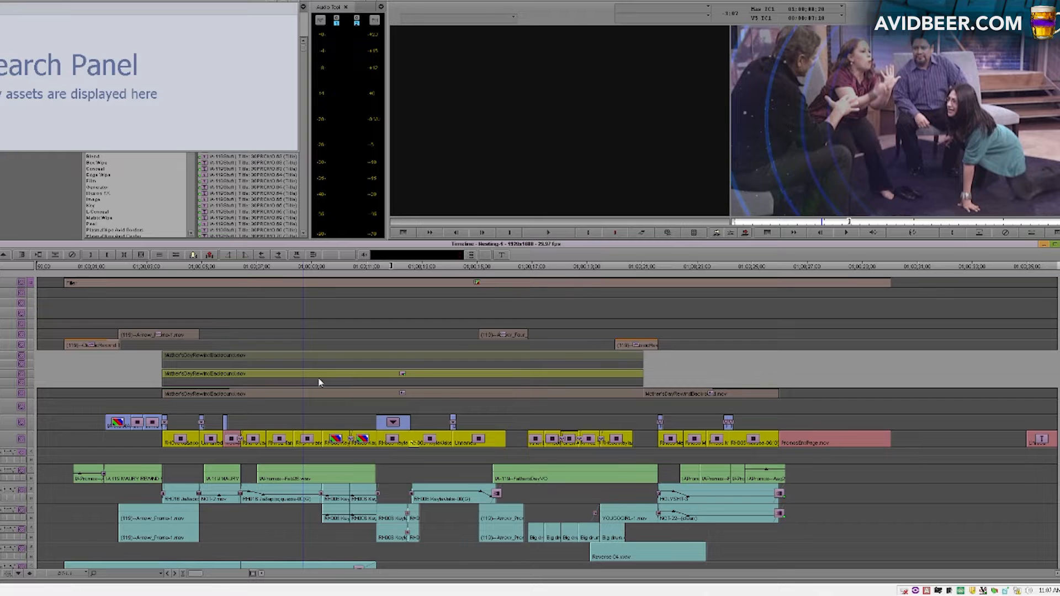
double_click(342, 394)
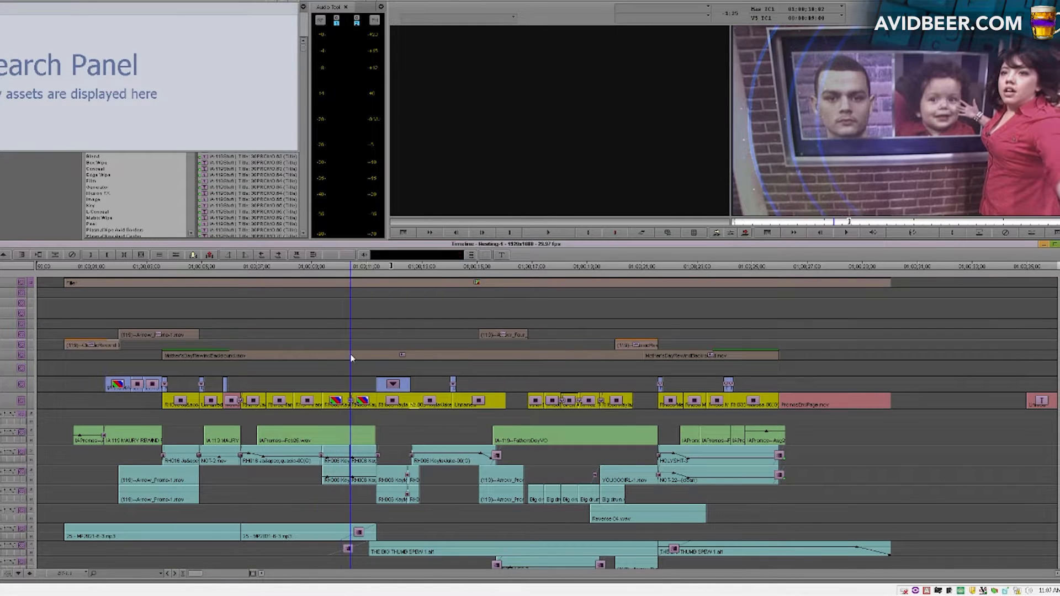
Step: Step into the nested levels of MothersDayRewindBackground.mov, view the background on its own and step back out
double_click(355, 355)
double_click(345, 373)
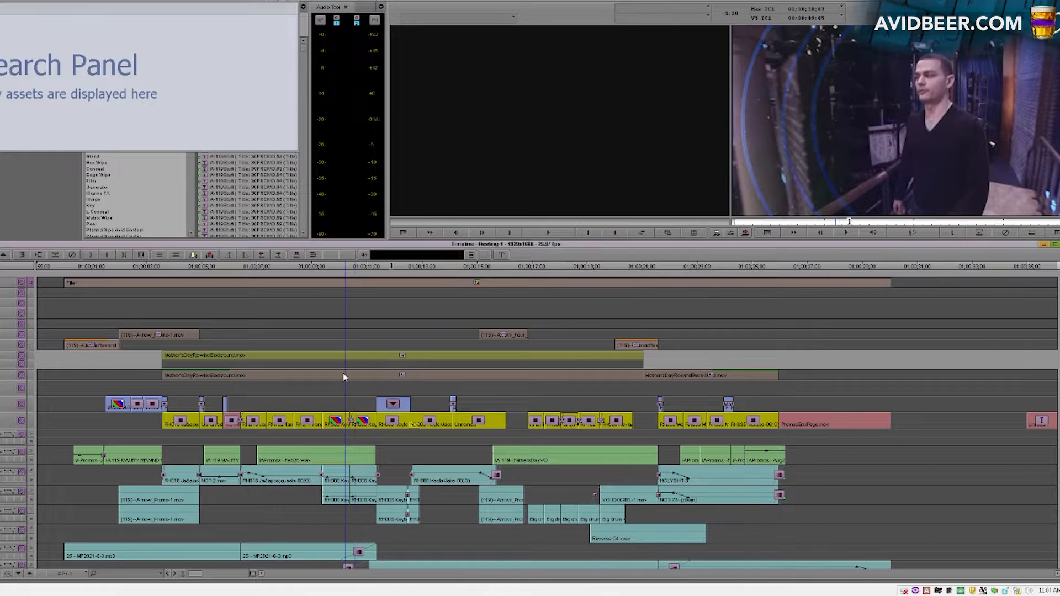
click(17, 574)
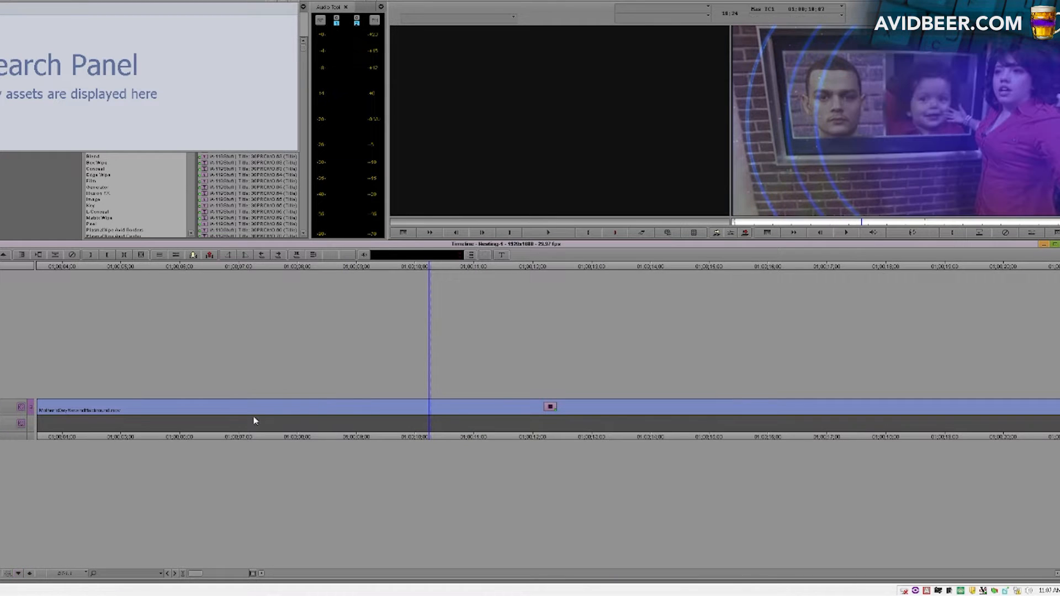
click(19, 575)
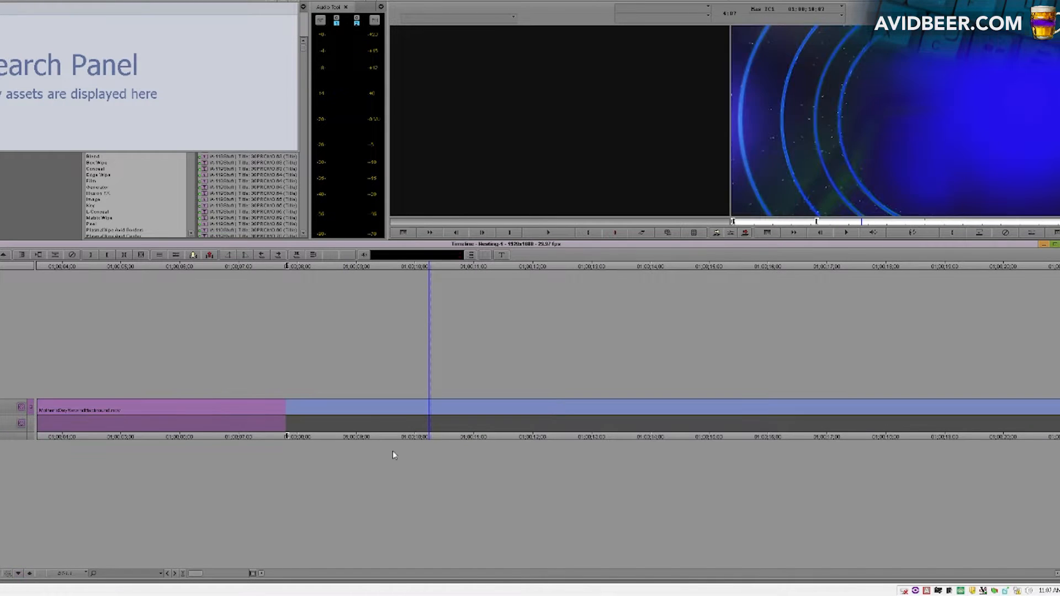
click(104, 418)
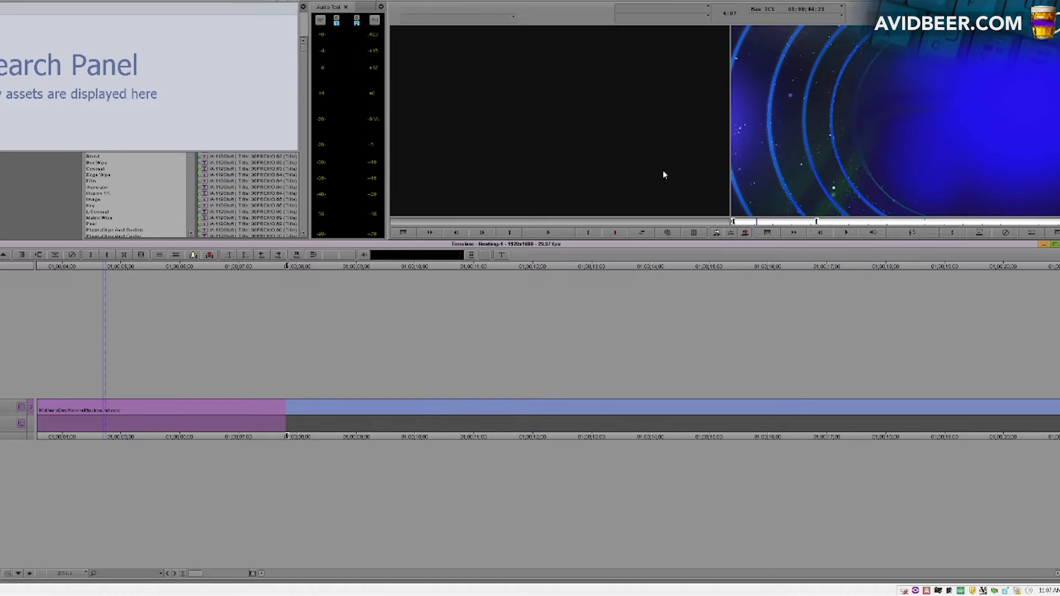
click(29, 575)
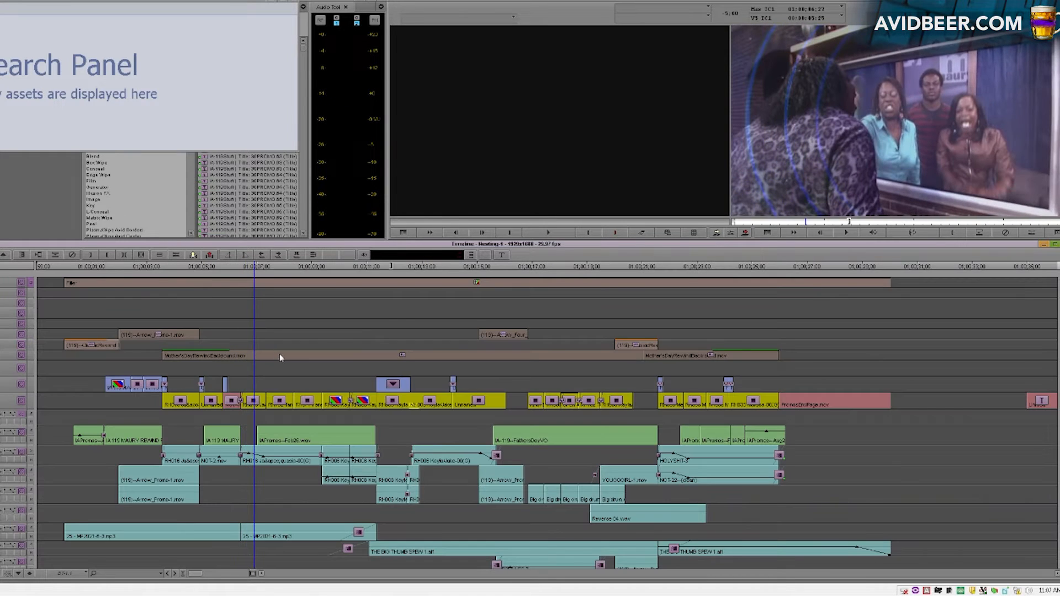
Step: Reopen both nested levels of MothersDayRewindBackground.mov in place, close them and scrub through the section
double_click(281, 359)
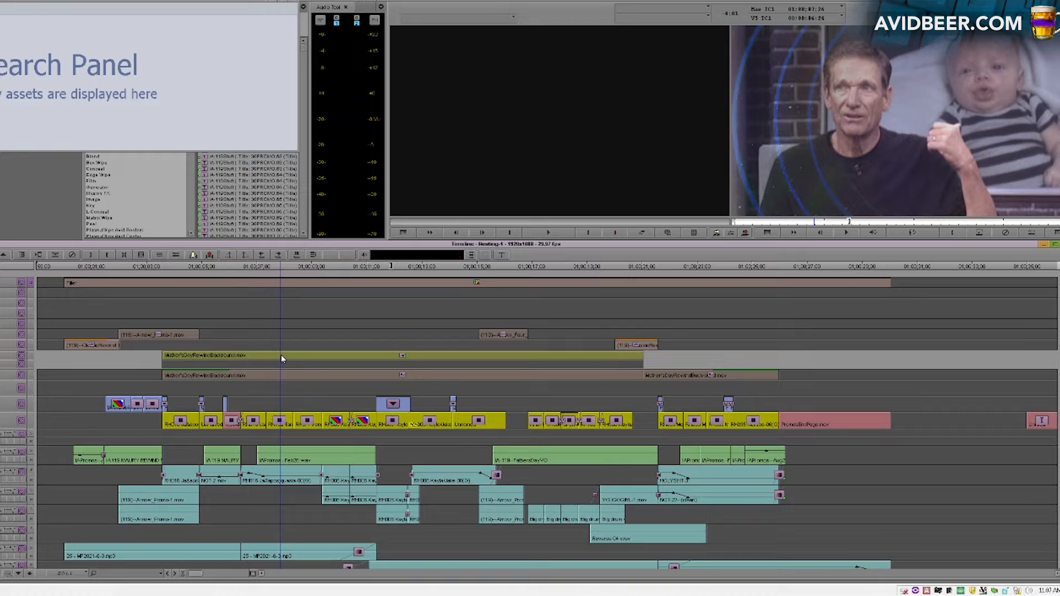
double_click(282, 359)
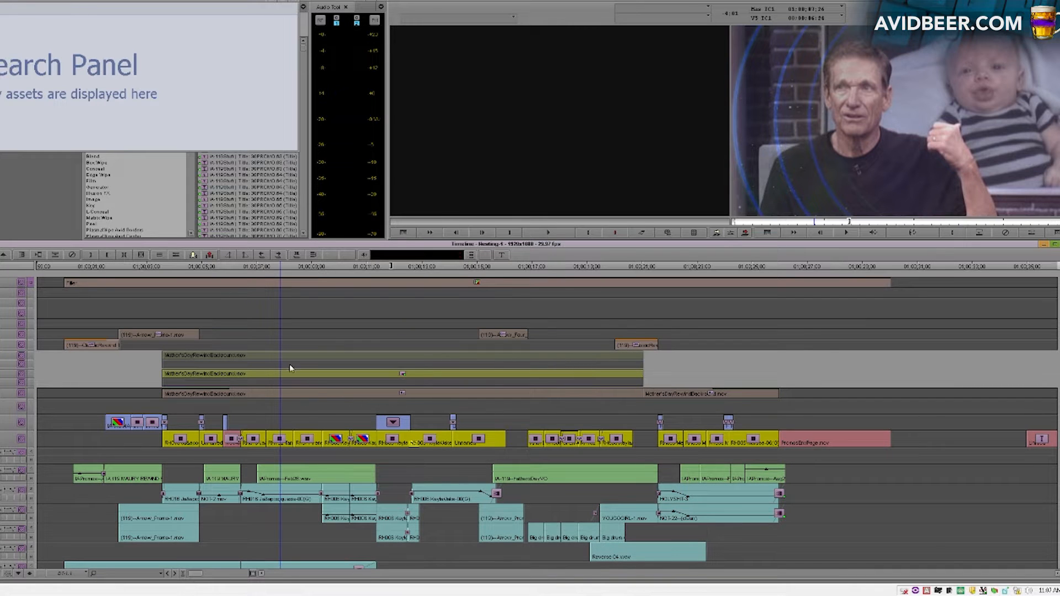
double_click(296, 393)
drag(298, 371, 330, 366)
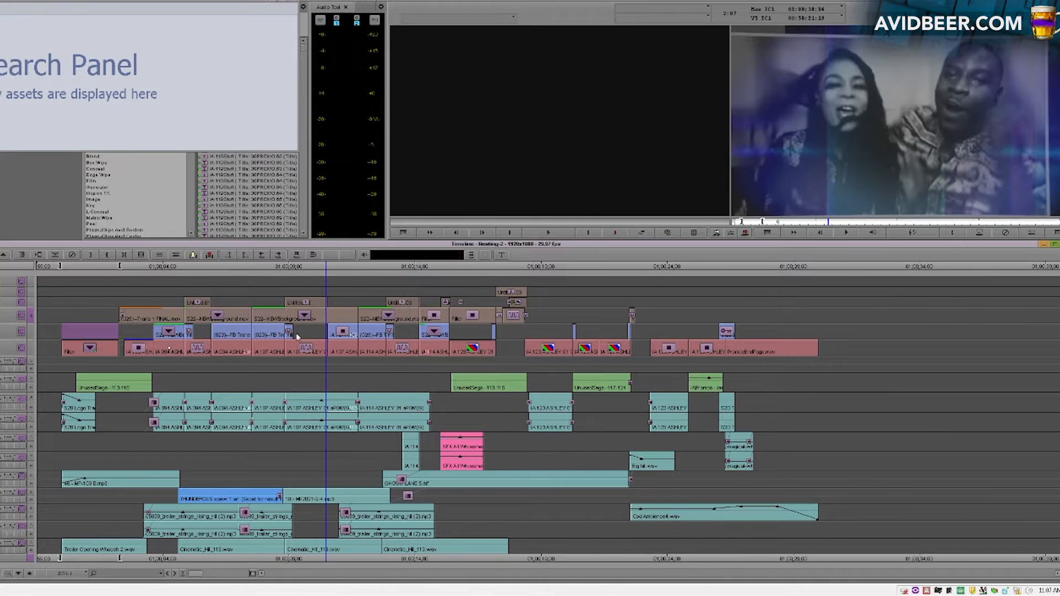
Step: Mark the middle S22--NEWBackground.mov clip on V3 and monitor only V1 to view the footage beneath it
key(t)
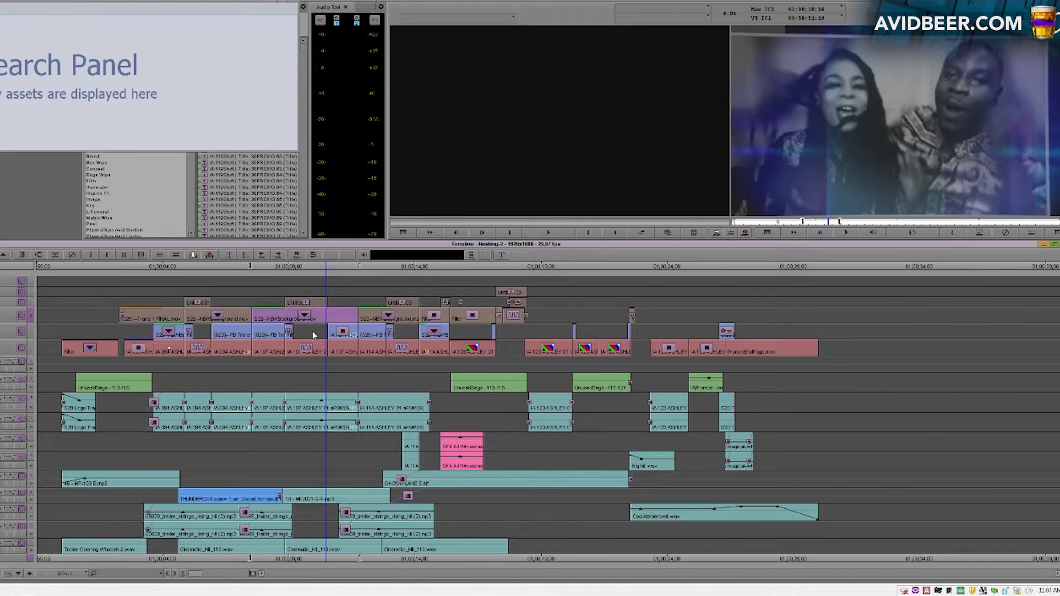
mouse_move(322, 360)
mouse_down()
mouse_move(273, 363)
mouse_move(307, 359)
mouse_move(301, 376)
mouse_move(309, 371)
mouse_up()
click(31, 348)
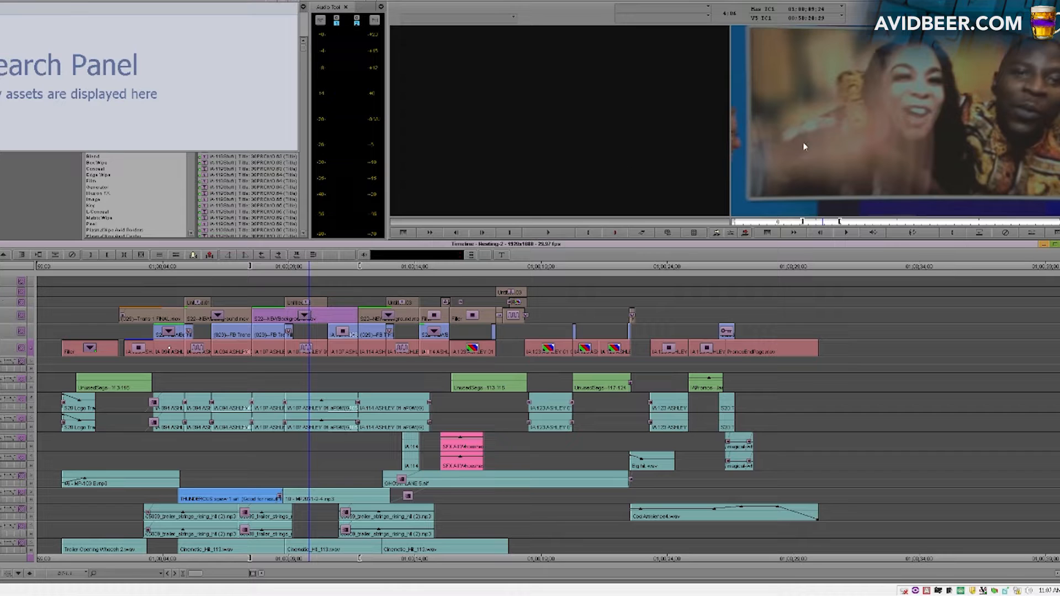
click(728, 233)
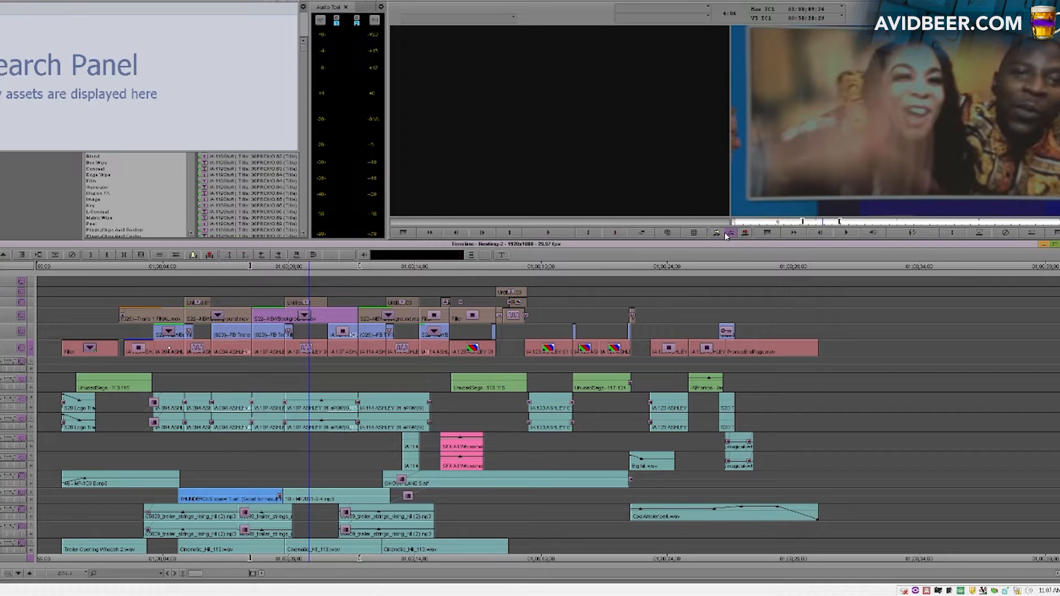
Step: Monitor from V4 at the 2ND MAN title and expand the nested tracks of the V3 background clip beneath it
click(306, 355)
click(90, 173)
click(31, 303)
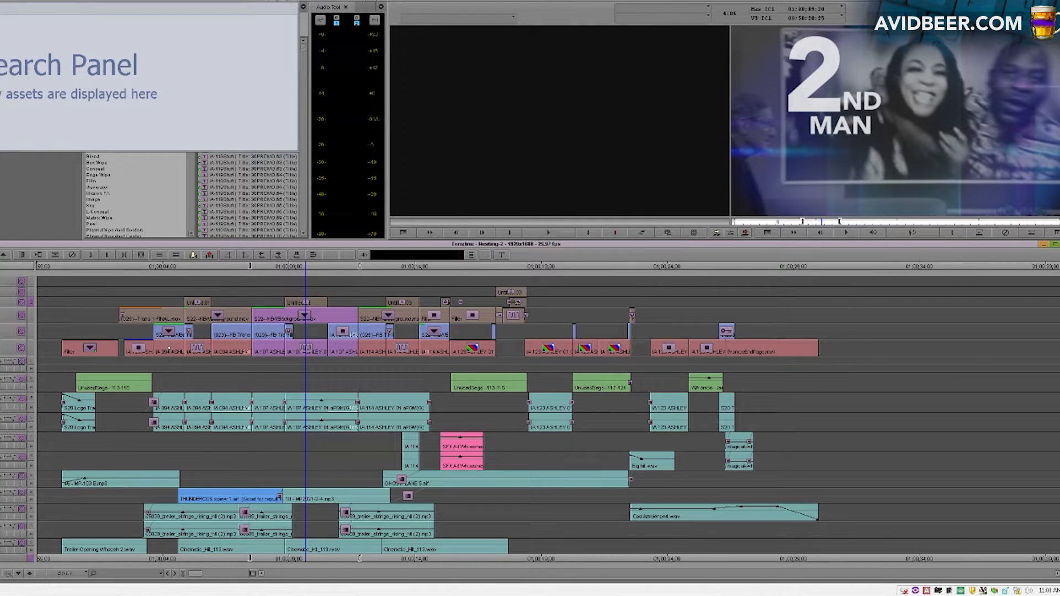
click(302, 330)
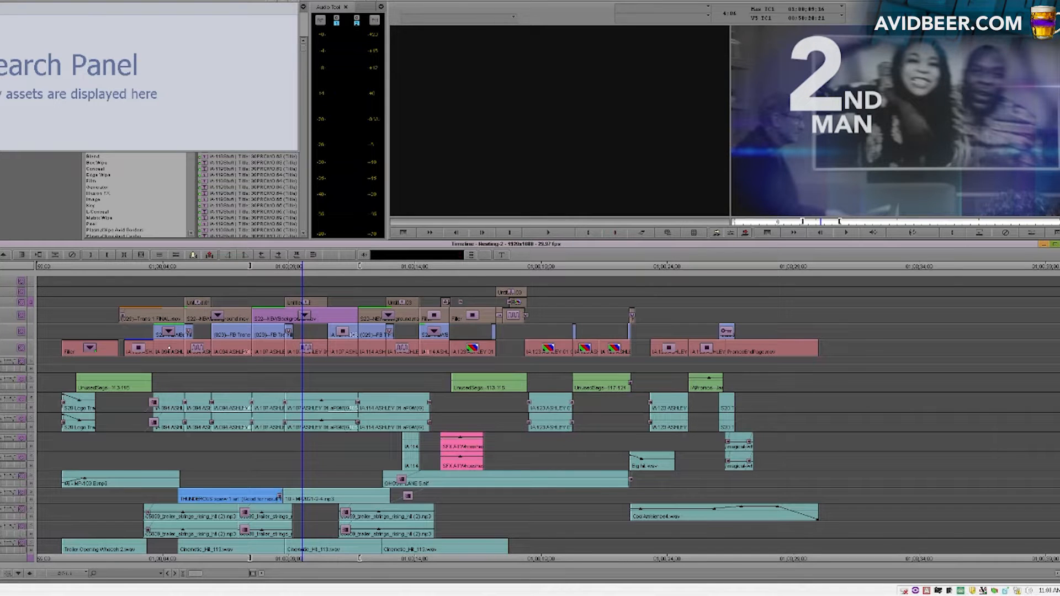
double_click(305, 316)
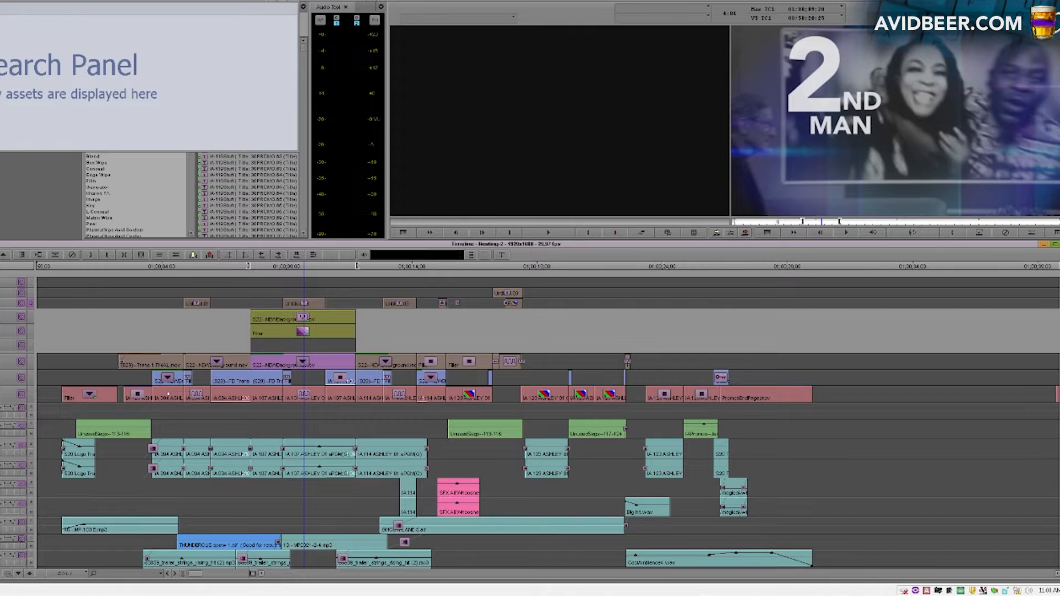
Step: View the effect settings of the nested S22--NEWBackground.mov, close them, and step into the V3 clip to monitor its background layer
click(731, 233)
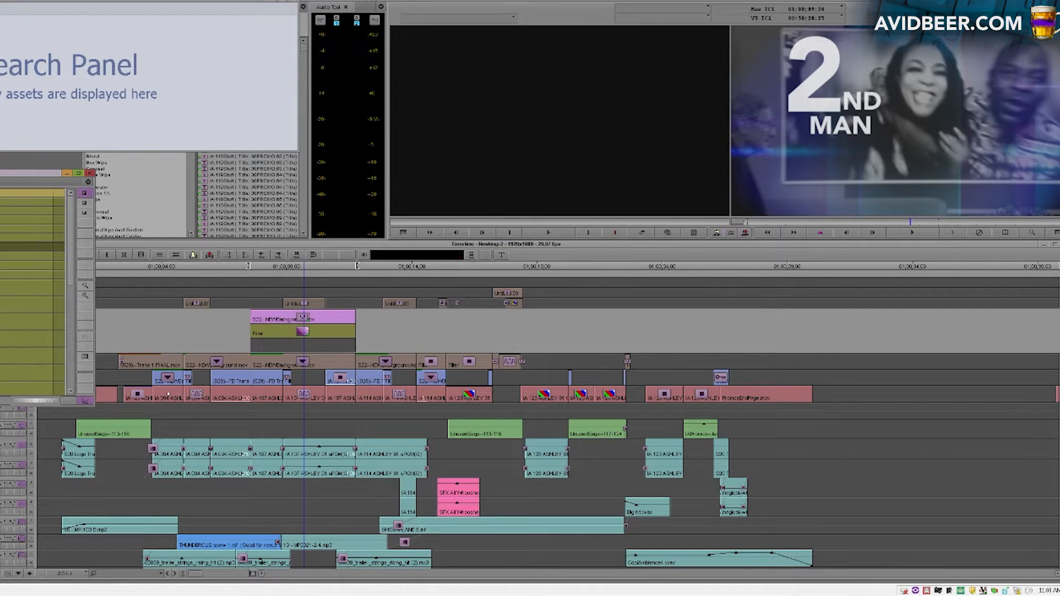
click(91, 173)
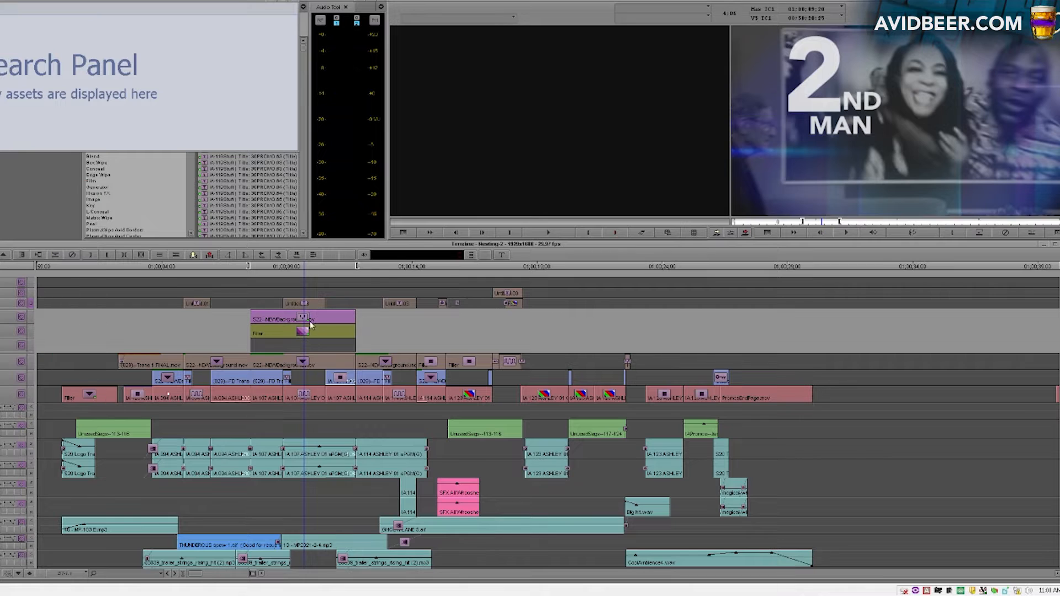
double_click(308, 360)
click(31, 414)
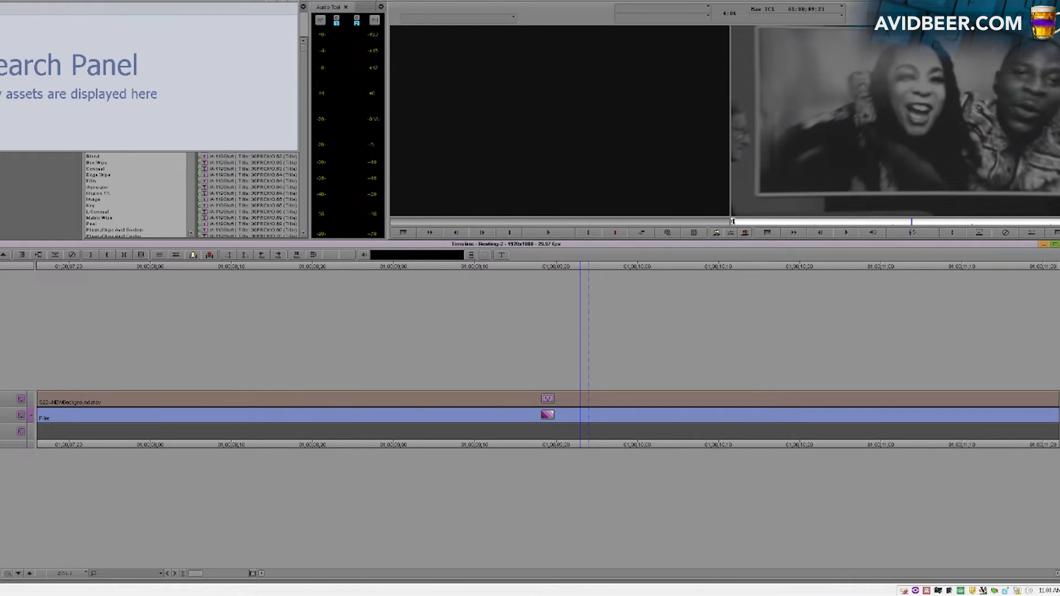
click(31, 401)
Step: Expand the nested levels of S22--NEWBackground.mov, match frame to its source clip and scrub through it
double_click(493, 399)
double_click(504, 377)
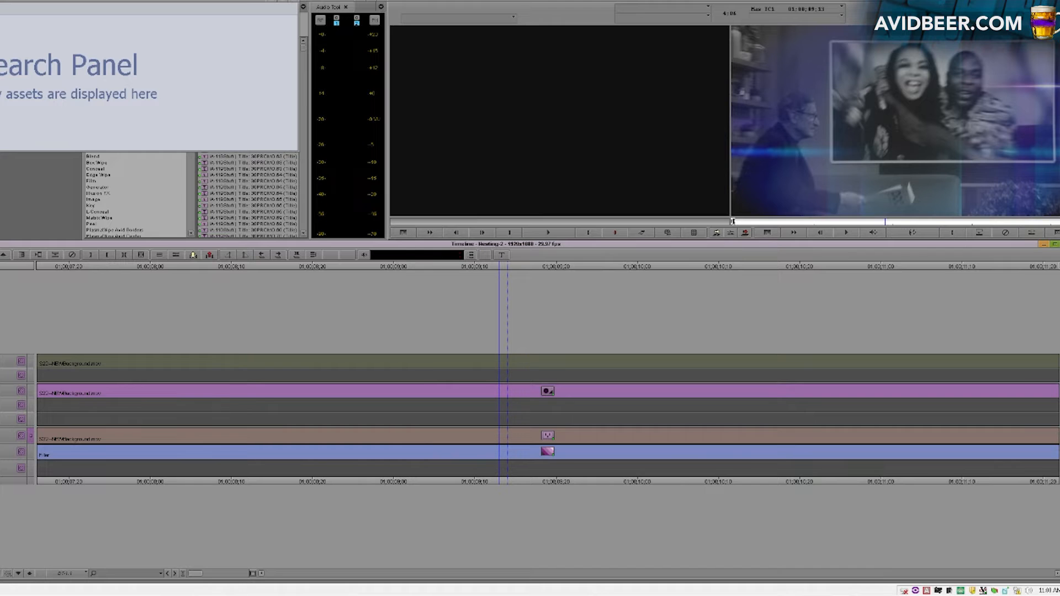
click(2, 391)
click(1, 362)
key(n)
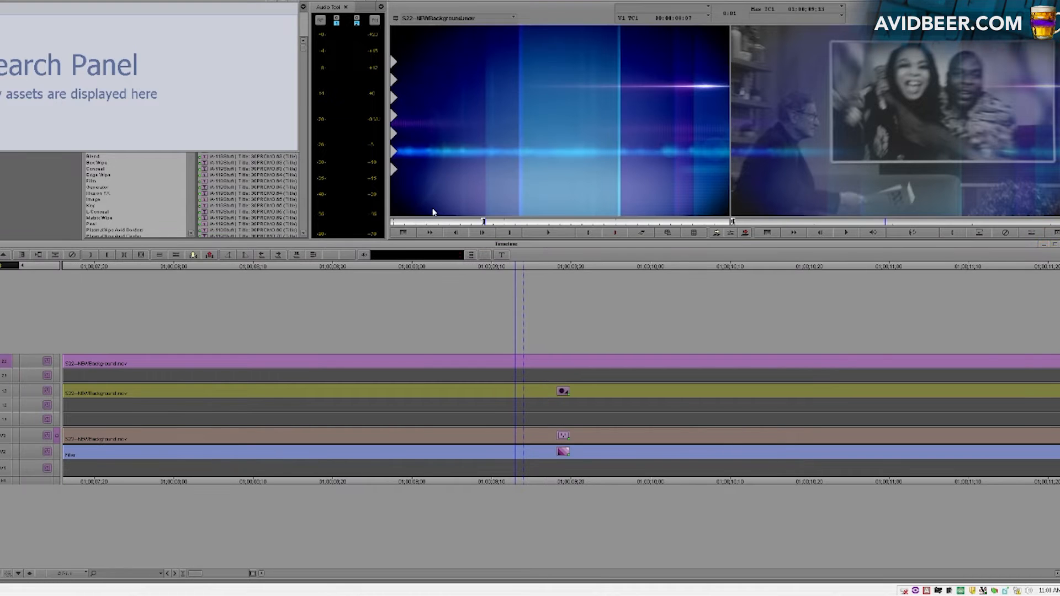
drag(496, 224, 441, 223)
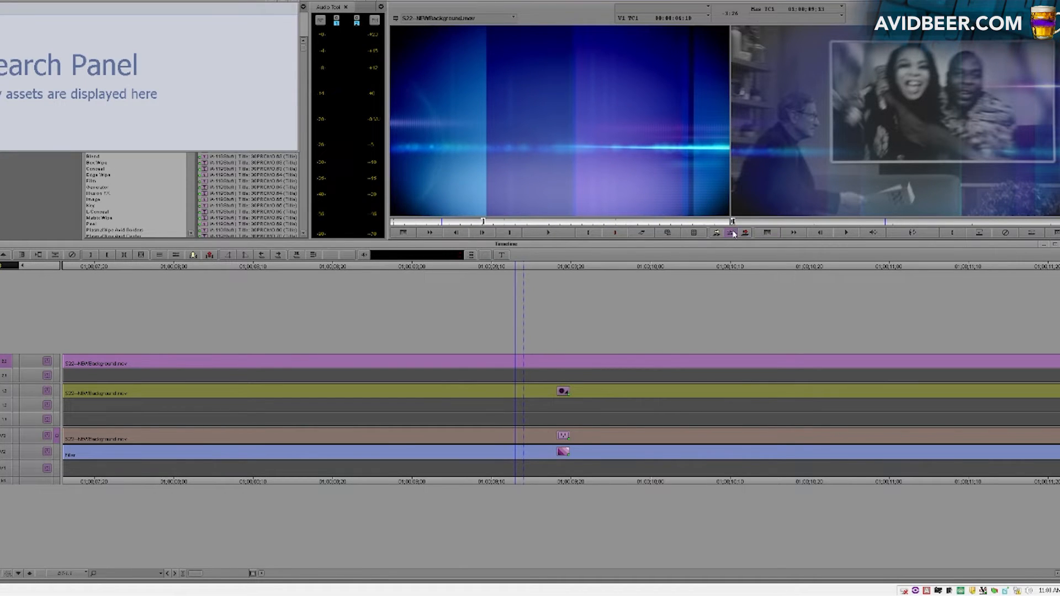
click(515, 440)
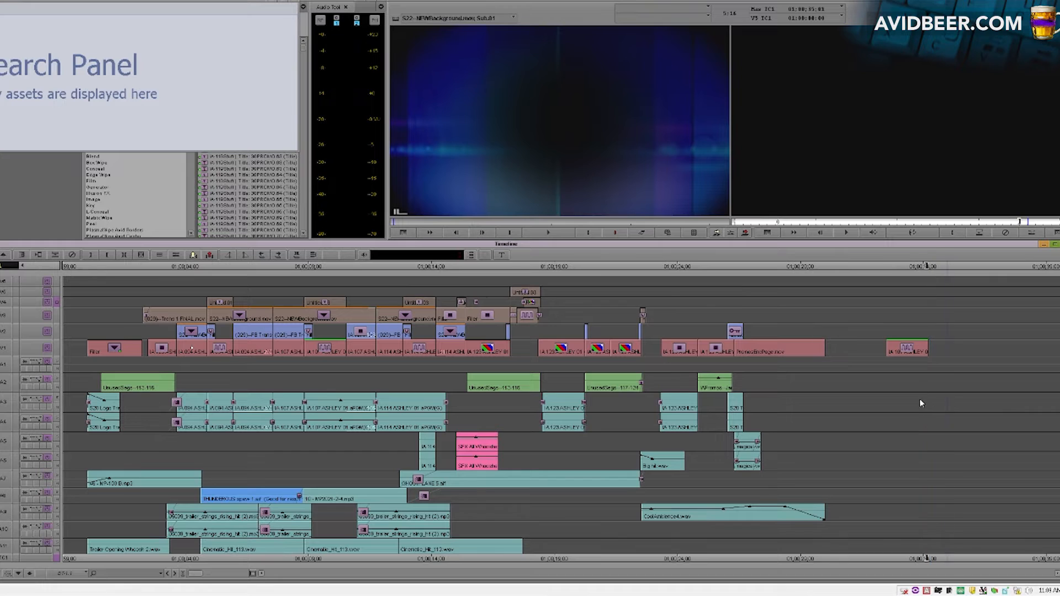
Step: Mark the separate V1 clip at the end of the sequence and overwrite the S22--NEWBackground.mov subclip onto V2 and V3 above it
key(t)
click(4, 362)
key(t)
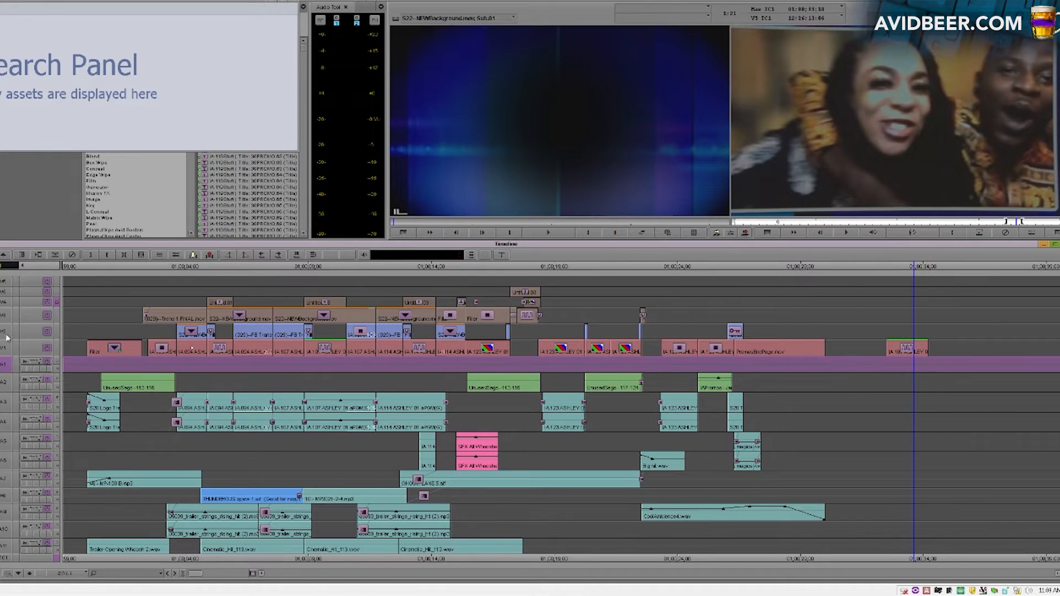
click(4, 350)
click(5, 363)
key(t)
click(3, 348)
click(2, 315)
click(2, 331)
key(b)
click(893, 362)
key(space)
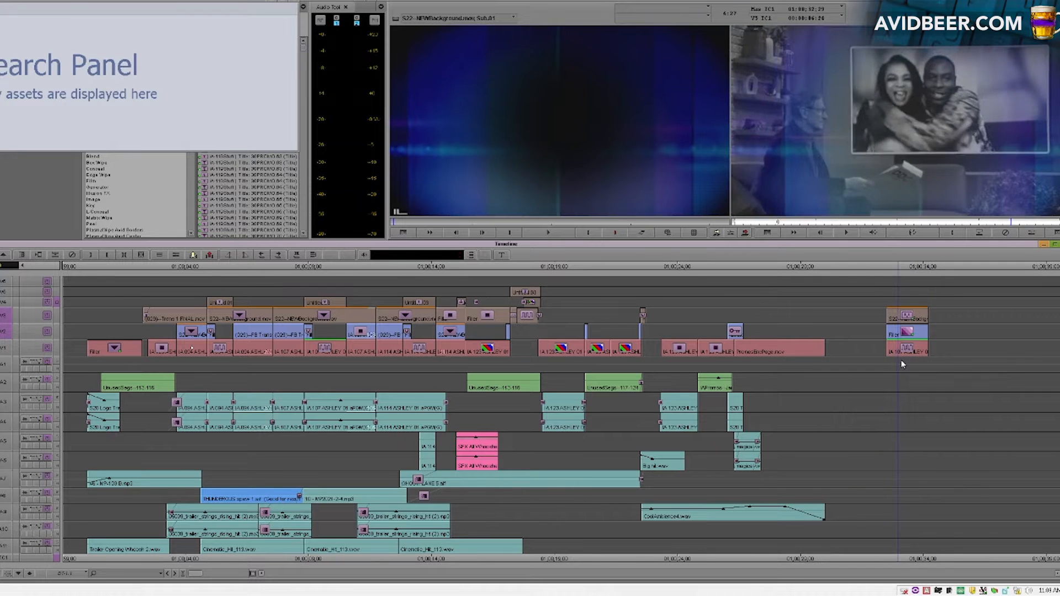
Step: Compare the composite at the sequence's end with the original under the 2ND MAN title, then play and scrub the section
click(316, 347)
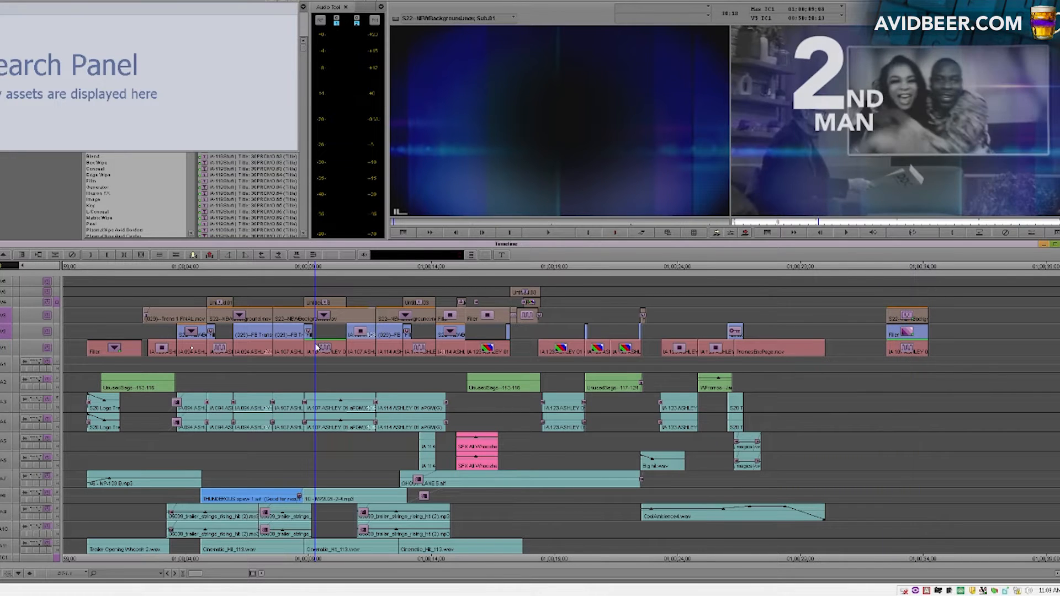
click(912, 340)
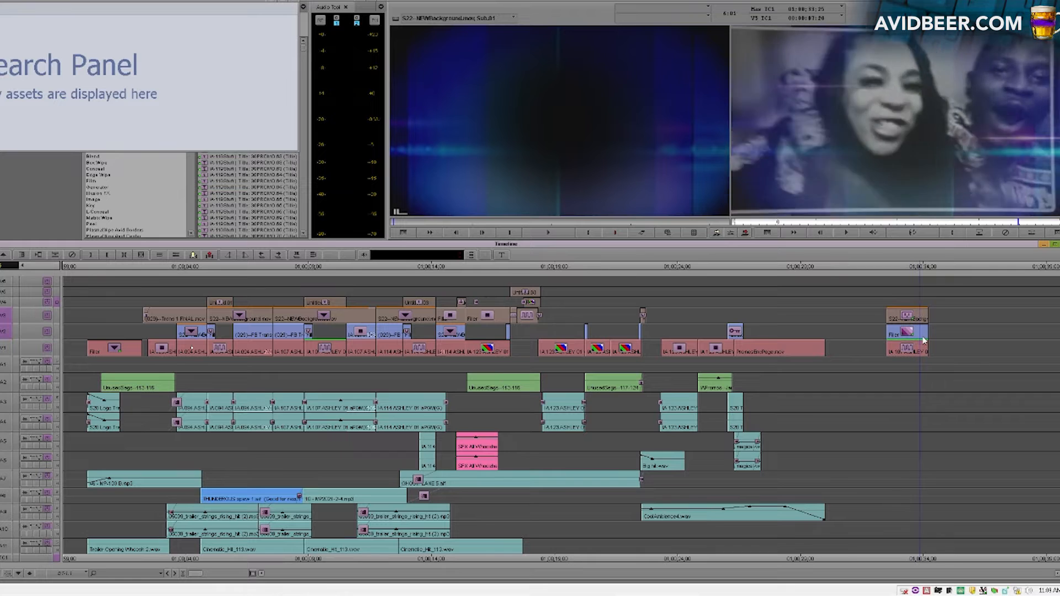
click(337, 356)
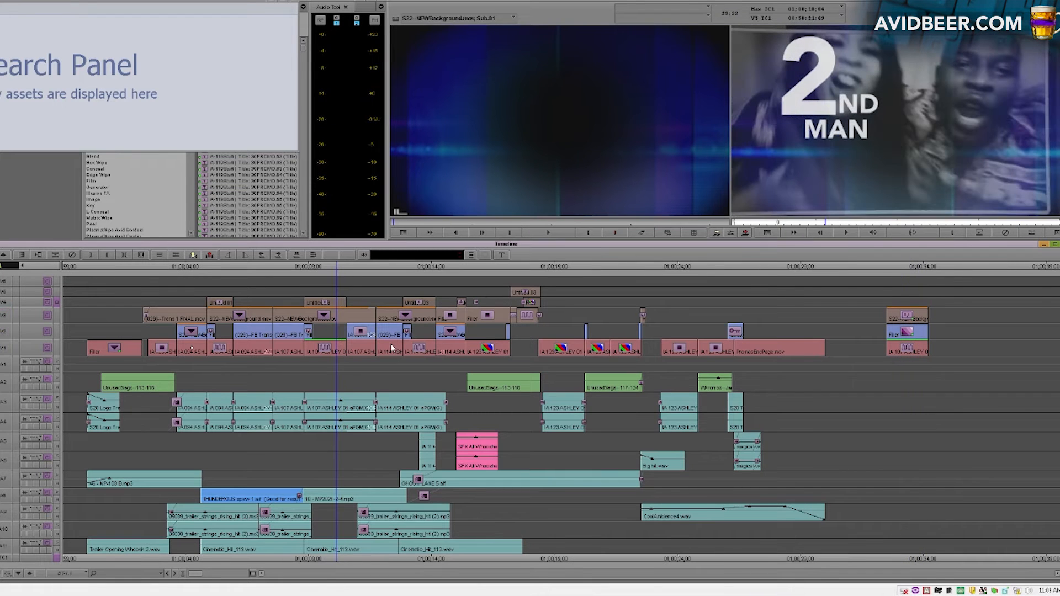
click(326, 350)
key(space)
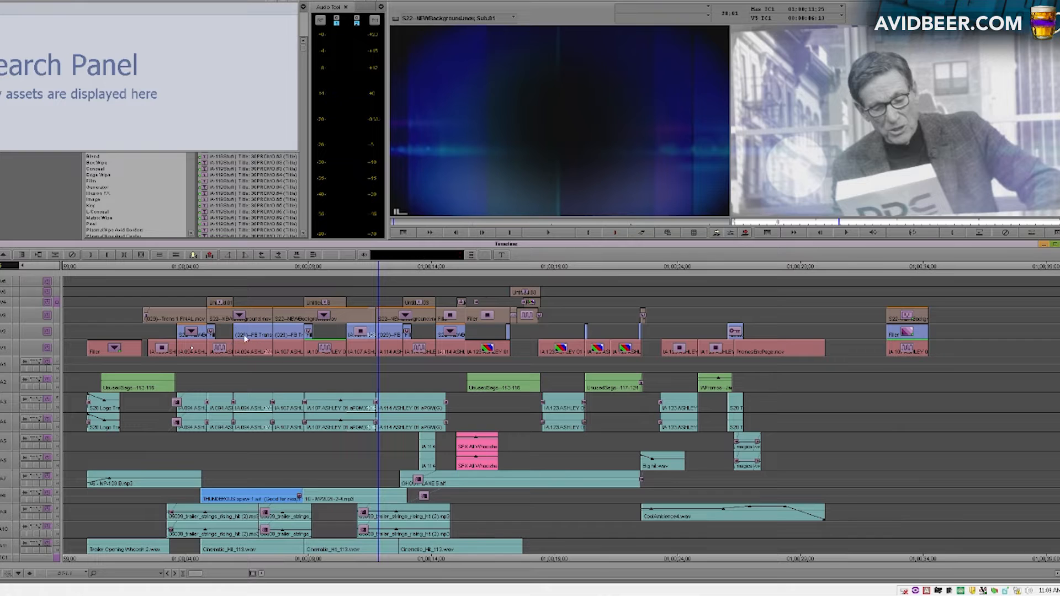
drag(310, 366, 465, 346)
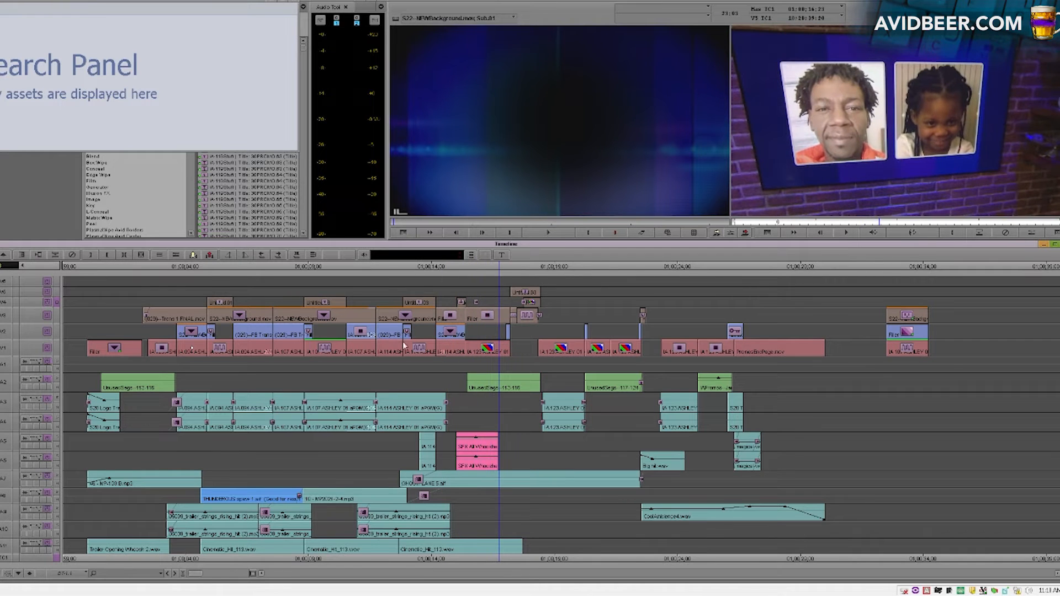
Step: Expand the nested tracks of the V3 background clip under the 2ND MAN title in place and close them
double_click(327, 318)
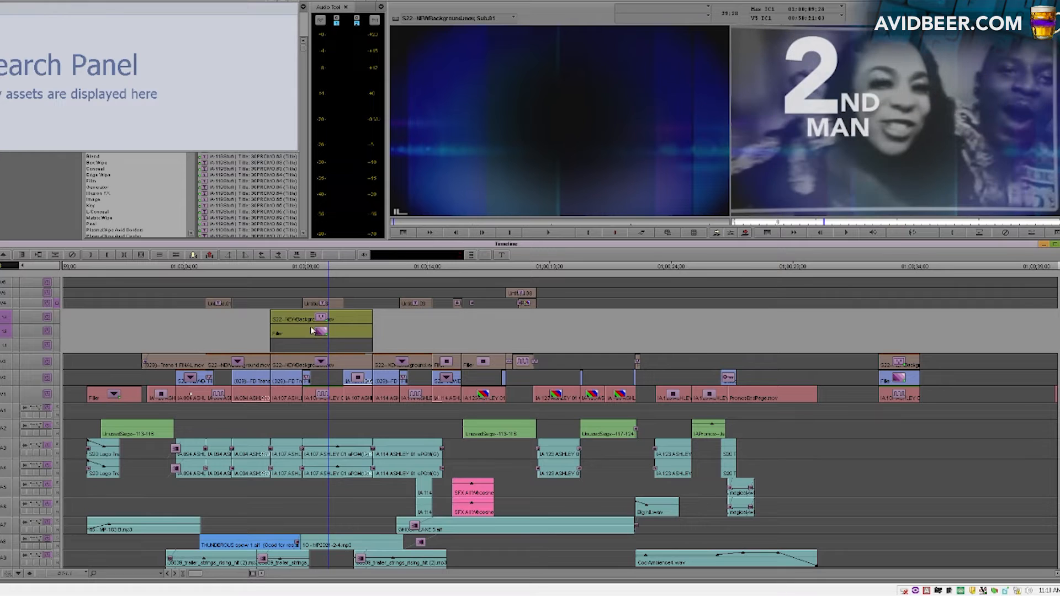
mouse_move(335, 372)
mouse_down()
mouse_move(325, 301)
mouse_move(314, 372)
mouse_move(326, 365)
mouse_up()
double_click(326, 366)
Step: Copy the 2ND MAN title from V4 to the source monitor and split the V3 background clip at the title's start
click(6, 315)
click(7, 302)
key(t)
key(alt+c)
click(340, 327)
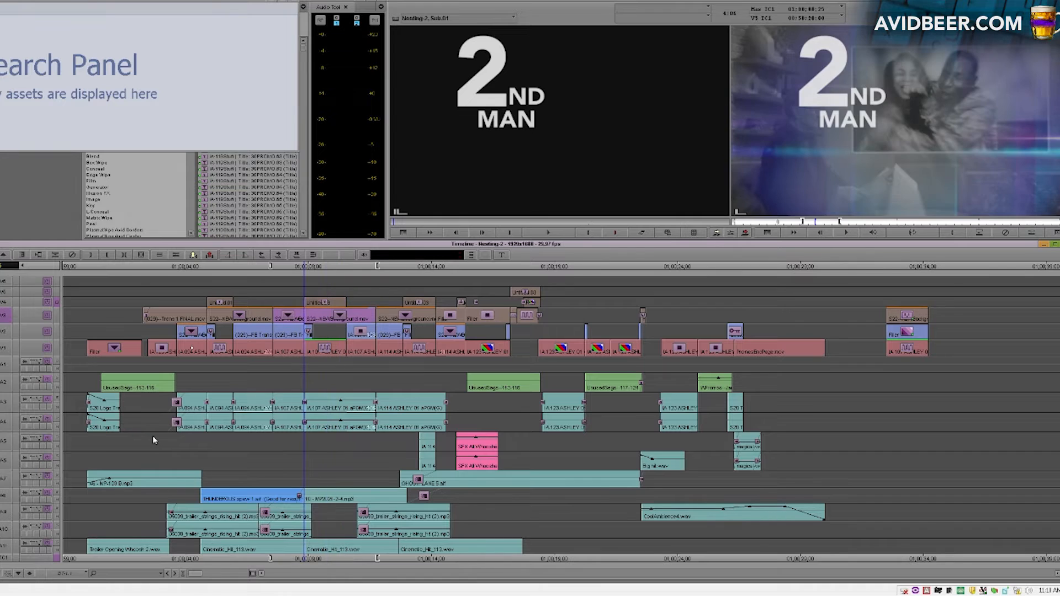
key(i)
Step: Step into the V3 background clip, overwrite the 2ND MAN title onto a new V4 track and monitor that track
click(19, 574)
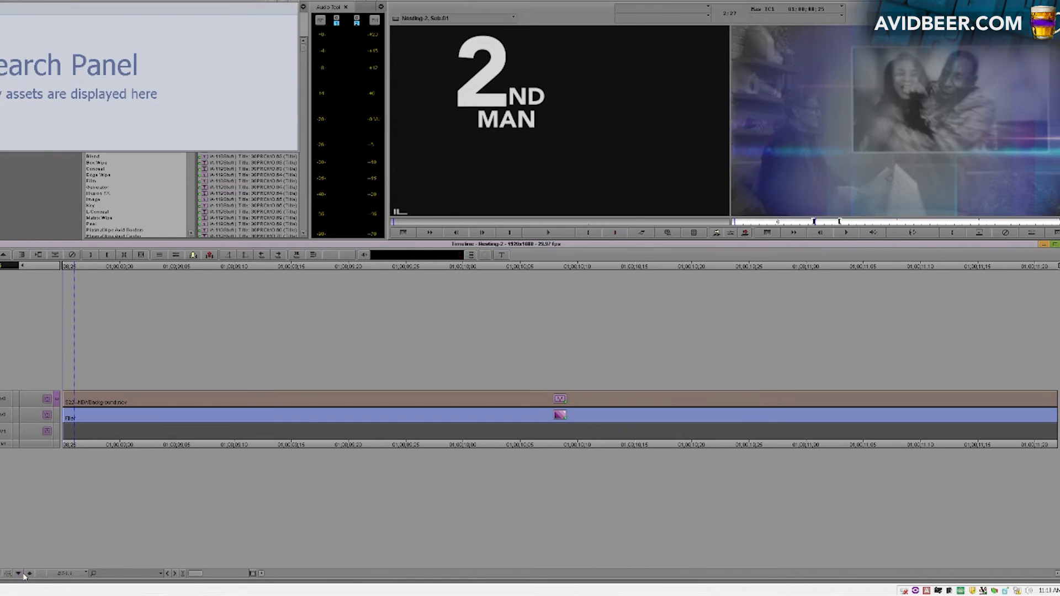
key(ctrl+y)
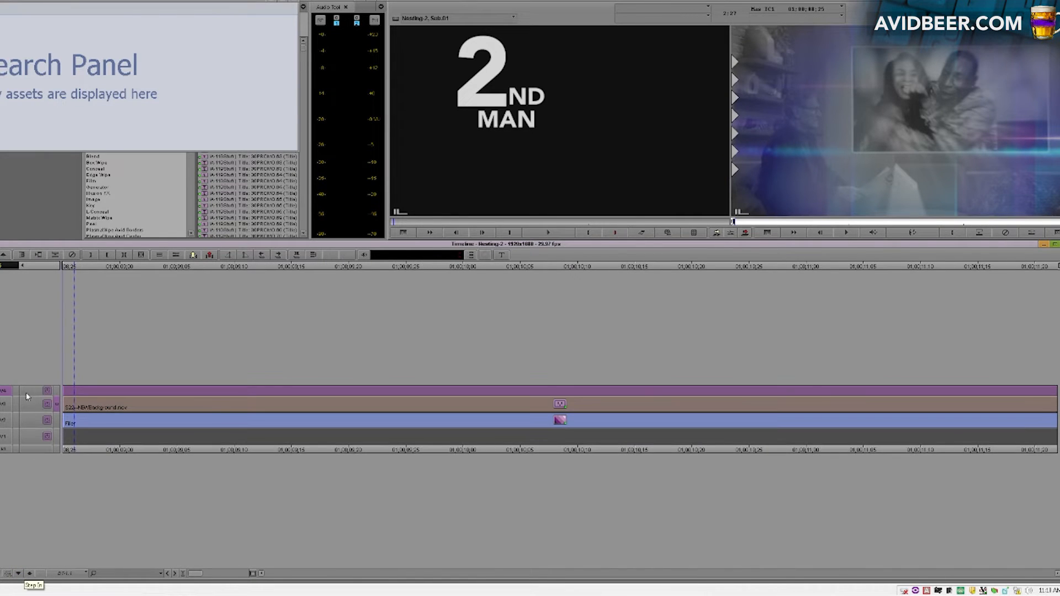
key(b)
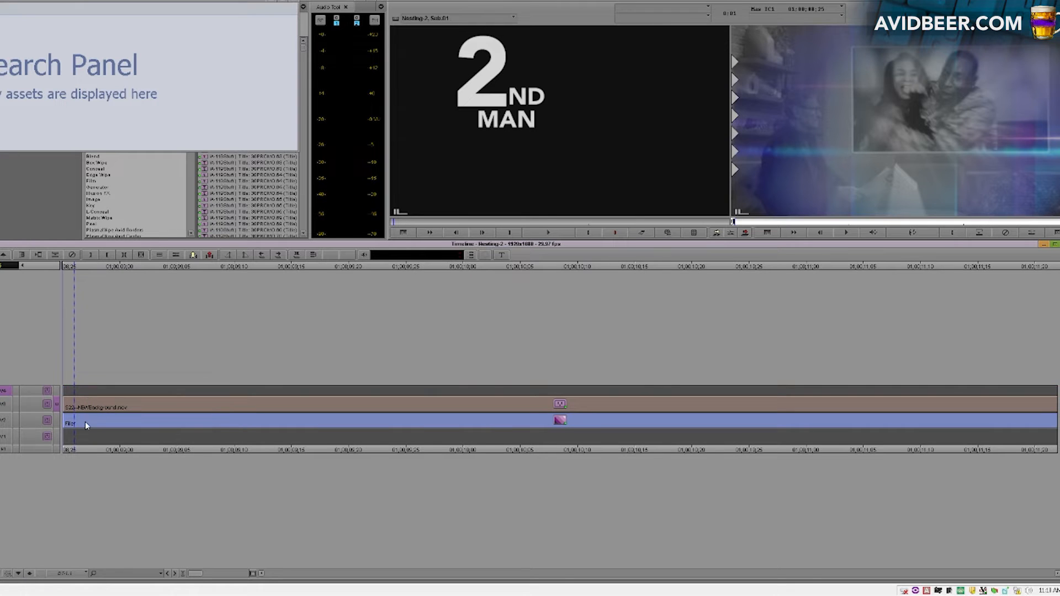
click(57, 391)
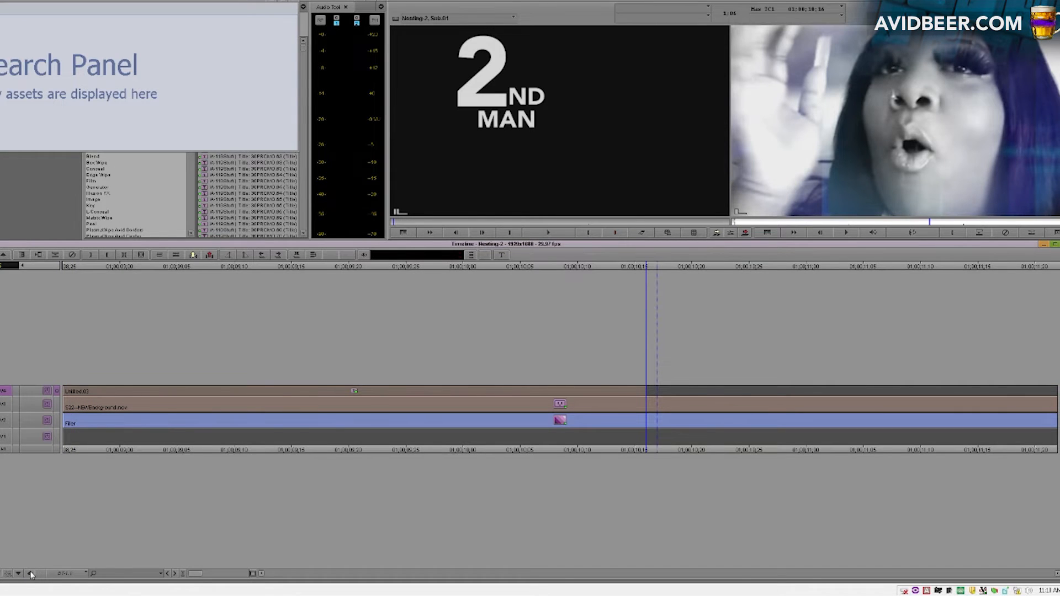
Step: Step out of the nest, lift the original 2ND MAN title from V4 and play the section
click(30, 574)
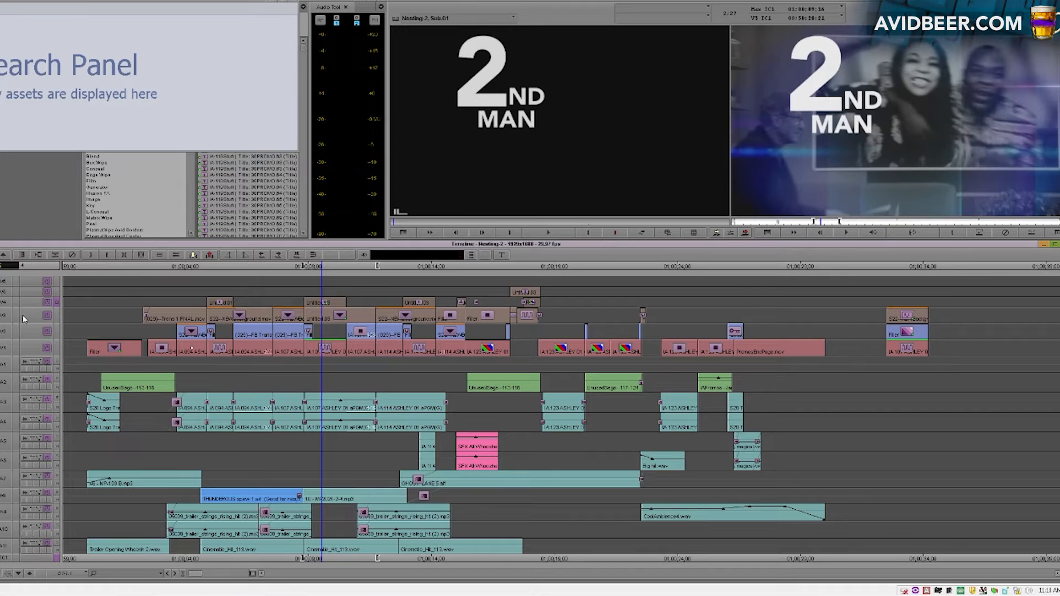
click(8, 302)
key(t)
key(z)
key(space)
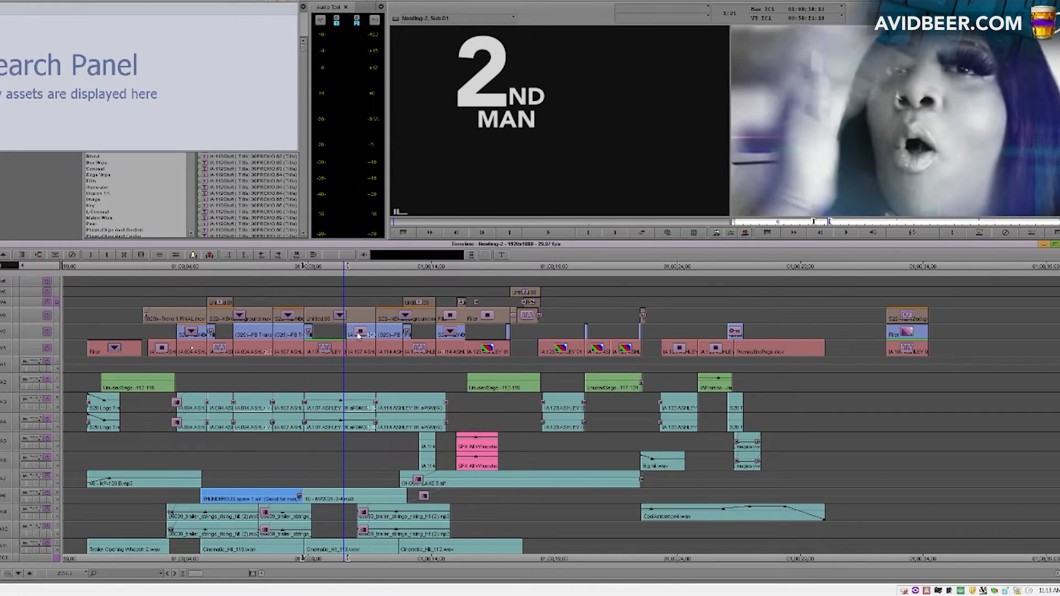
Step: Play on from the 2ND MAN section and scrub through the rest of the sequence to the composite at its end
key(space)
drag(341, 342, 528, 330)
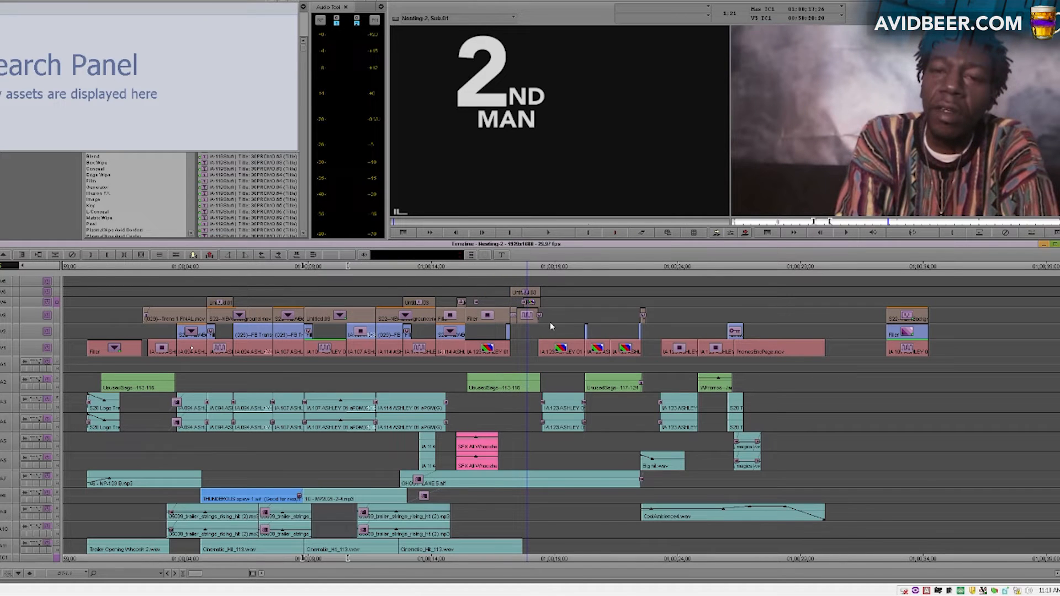
click(555, 357)
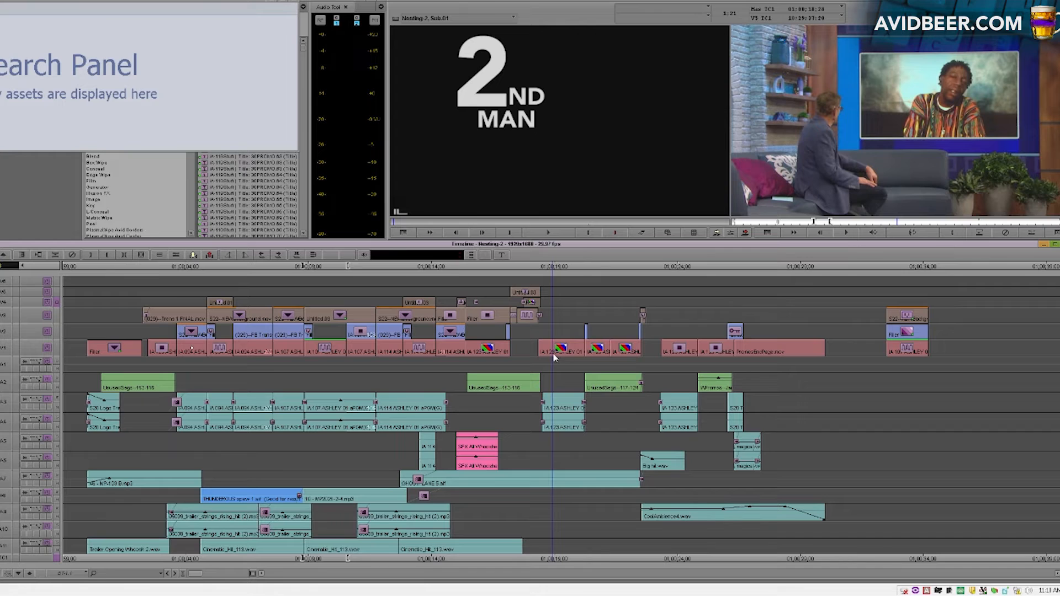
click(623, 386)
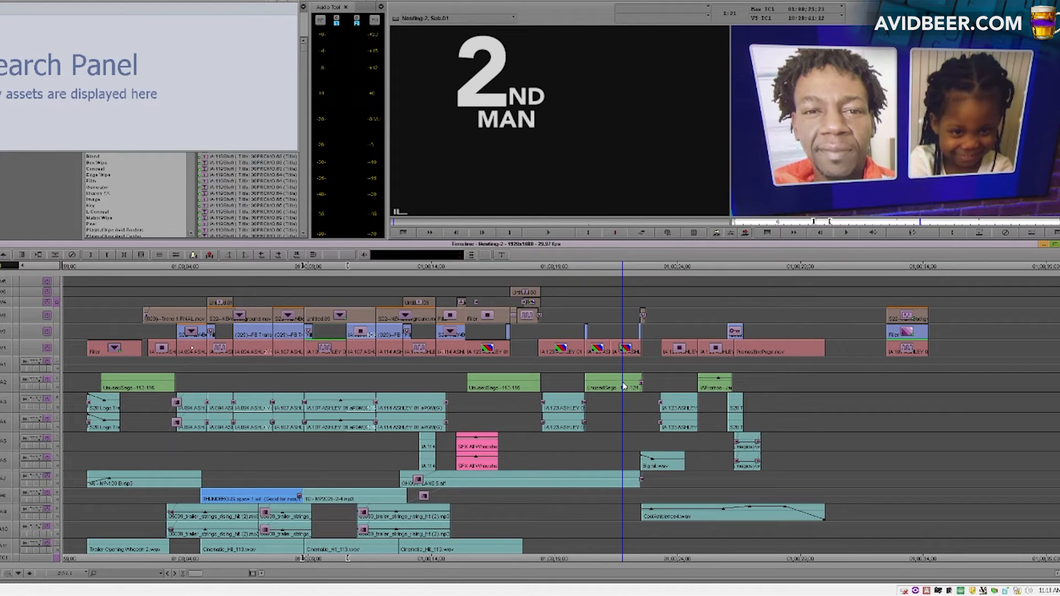
drag(694, 391, 899, 354)
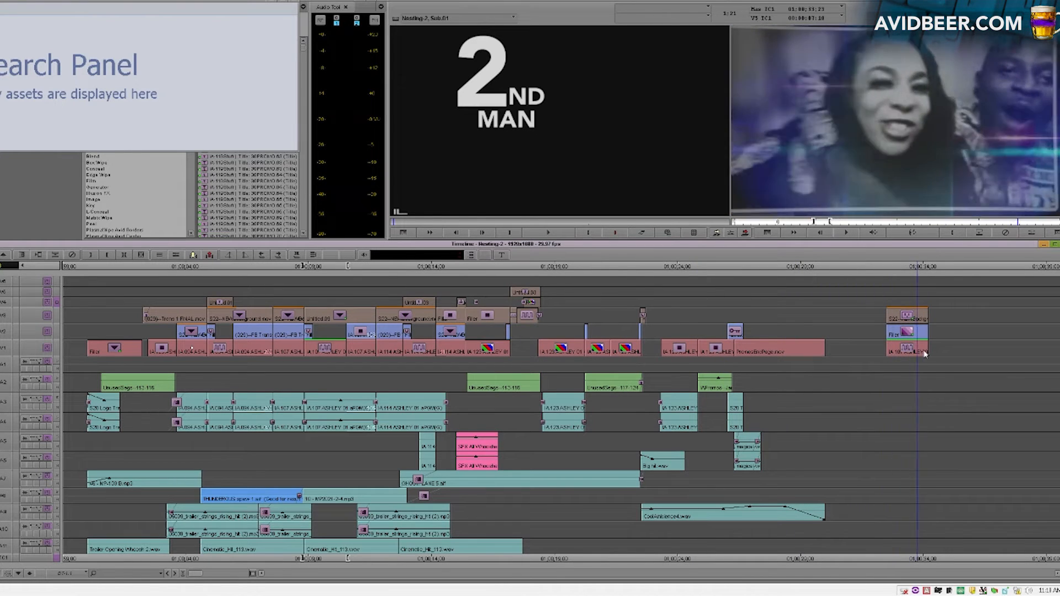
drag(891, 383, 716, 354)
Step: Expand the nested tracks of the V1 clip just before the end page in place and close them
double_click(719, 350)
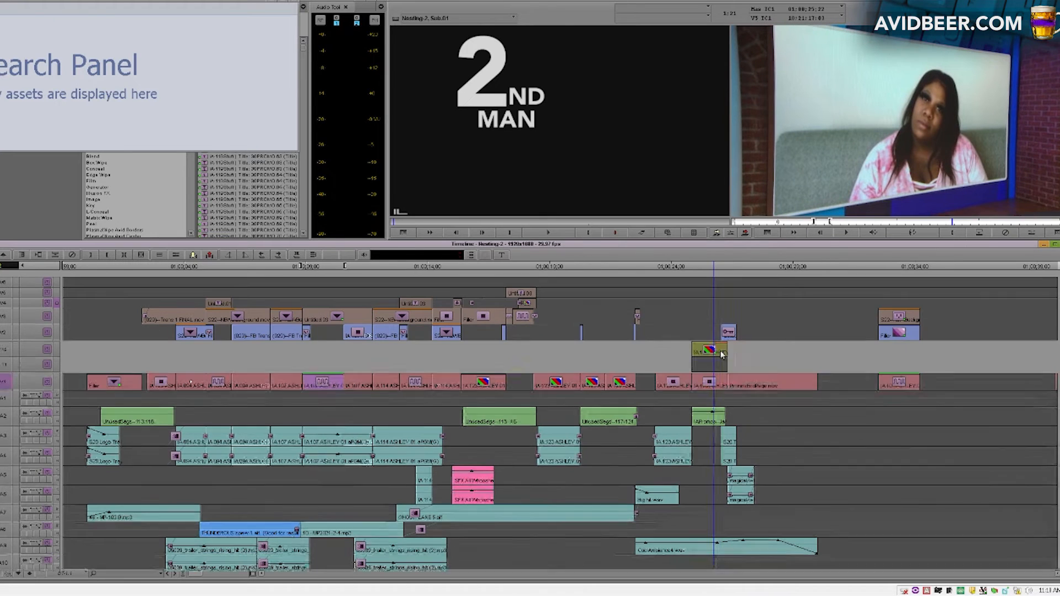
click(710, 388)
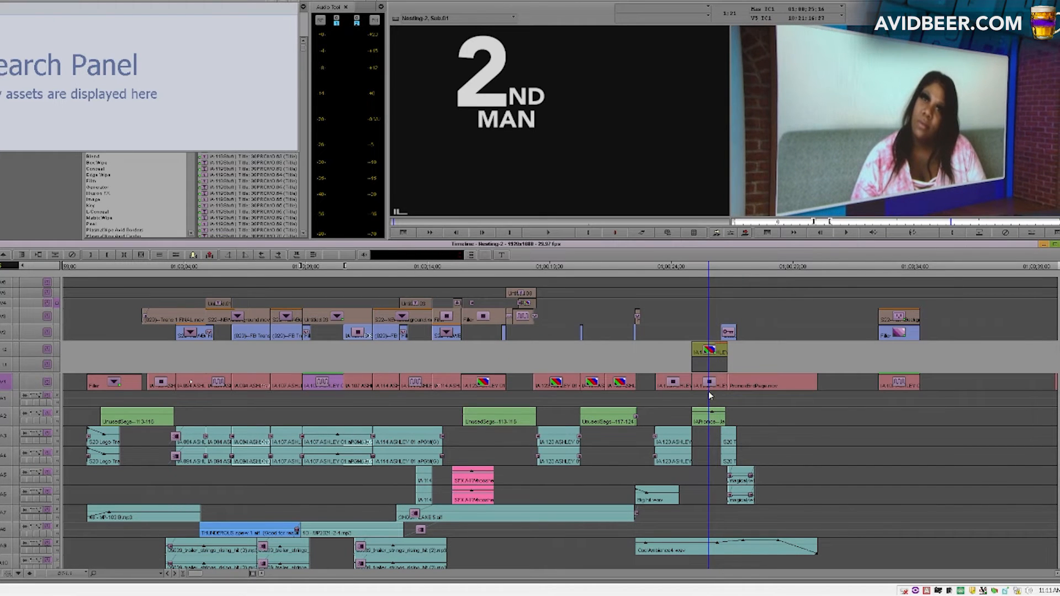
double_click(707, 387)
drag(740, 362, 874, 362)
Step: Expand the collapsed Filler clip at the start of V1 and copy its nested layers to the source monitor
drag(83, 360, 99, 360)
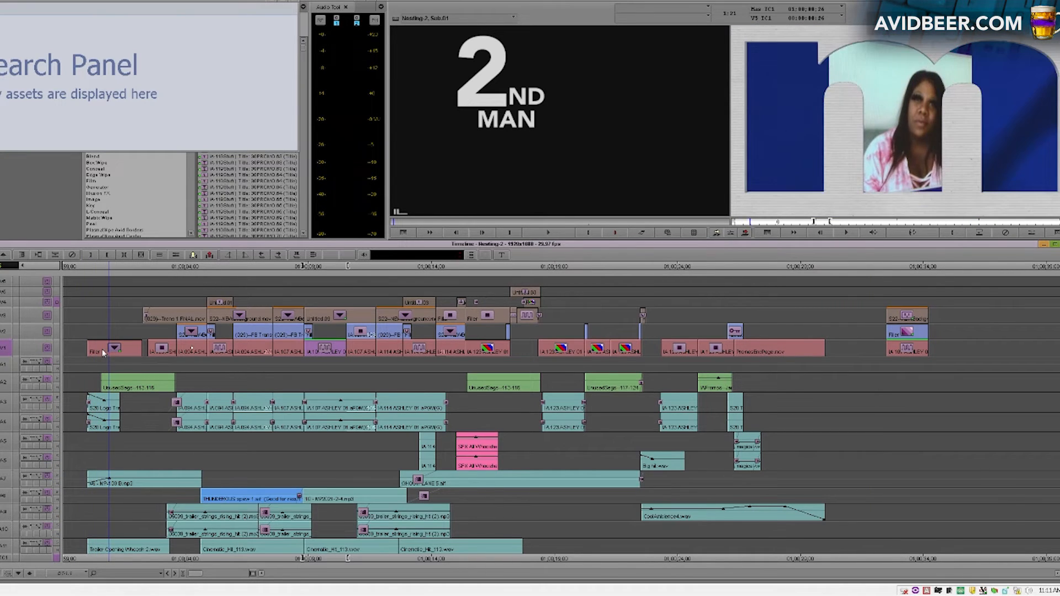
double_click(102, 348)
click(5, 395)
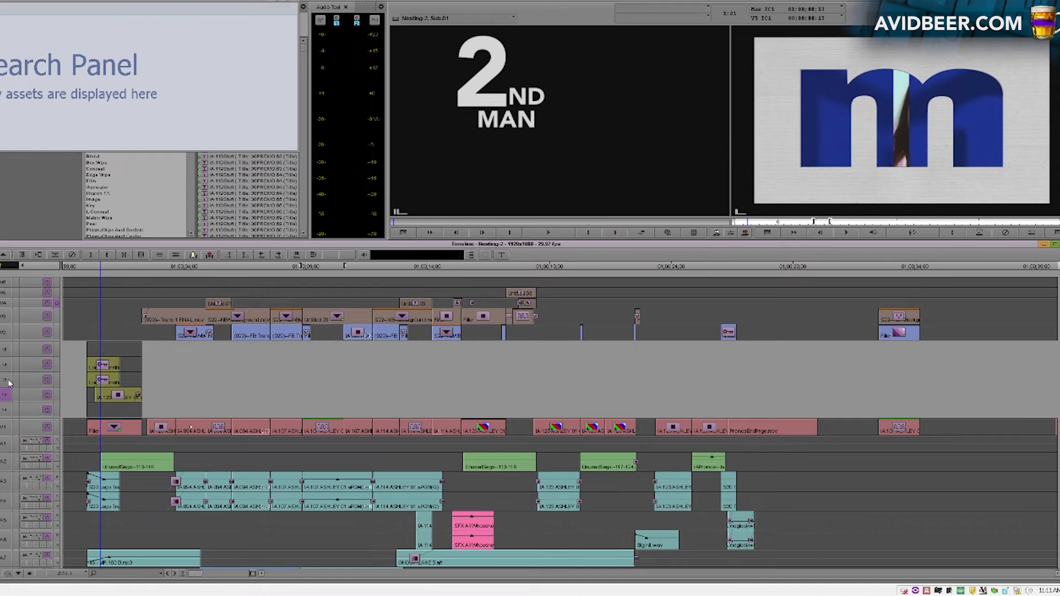
key(t)
click(5, 380)
click(4, 368)
click(85, 390)
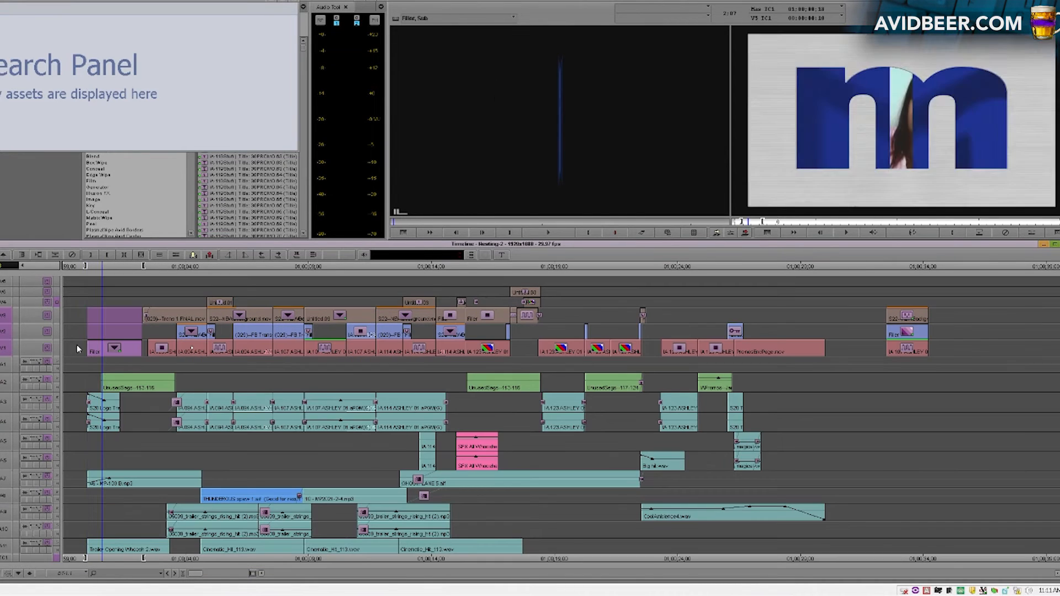
Step: Overwrite the copied layers onto V1 to V3 in place of the collapsed Filler clip at the sequence's start
click(88, 351)
key(g)
key(b)
click(120, 375)
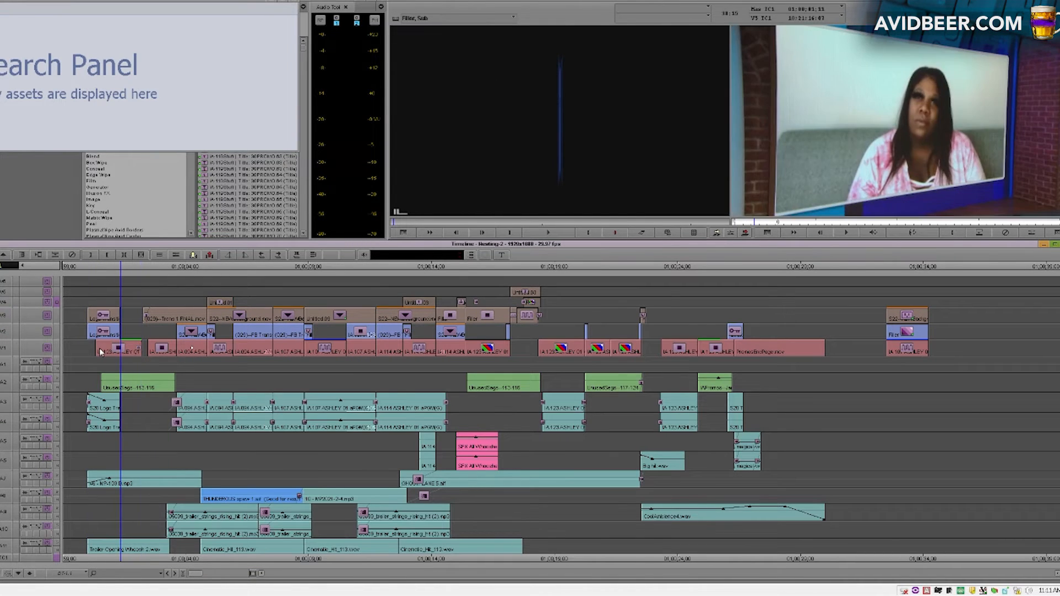
Step: Scrub through the sequence from the restored opening layers to the 3RD MAN title
click(98, 348)
drag(104, 354, 325, 362)
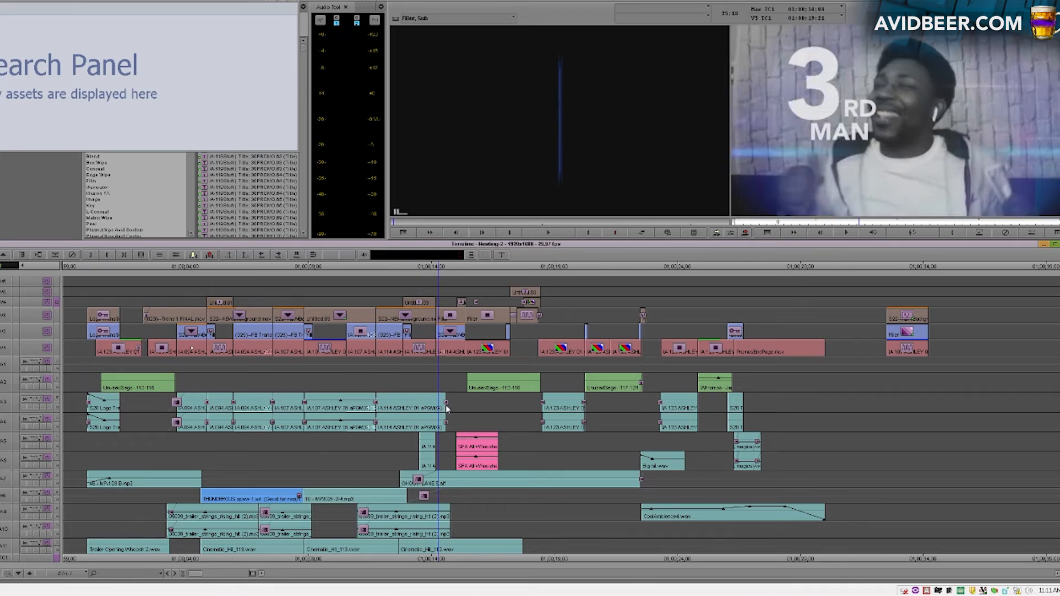
click(344, 342)
Step: Mark the span around the leftover composite after the end page and extract it from all tracks
drag(389, 473, 850, 352)
key(i)
click(971, 351)
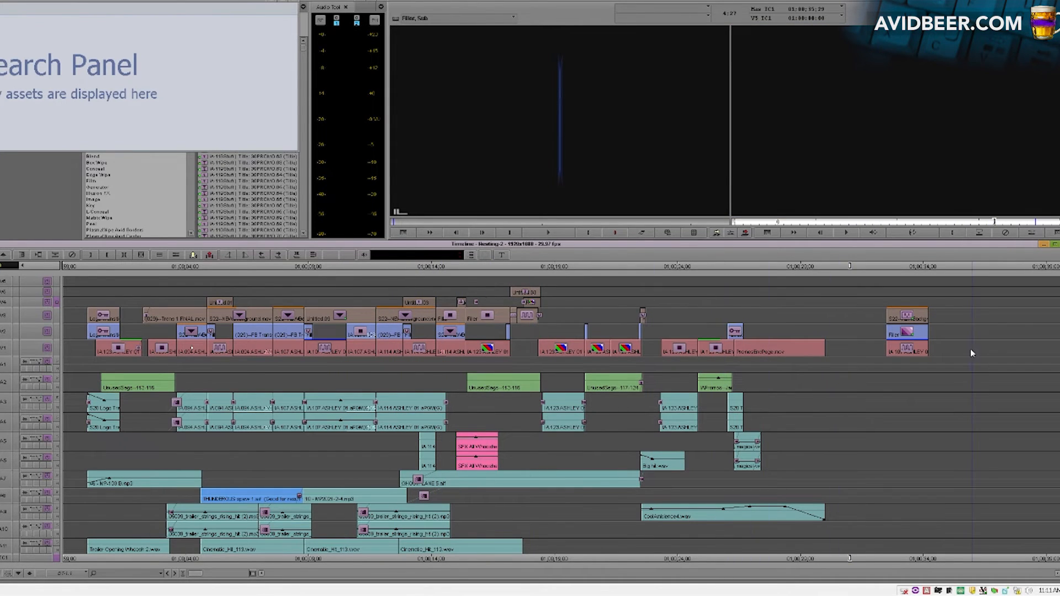
key(o)
key(ctrl+a)
key(x)
key(ctrl+shift+a)
click(779, 391)
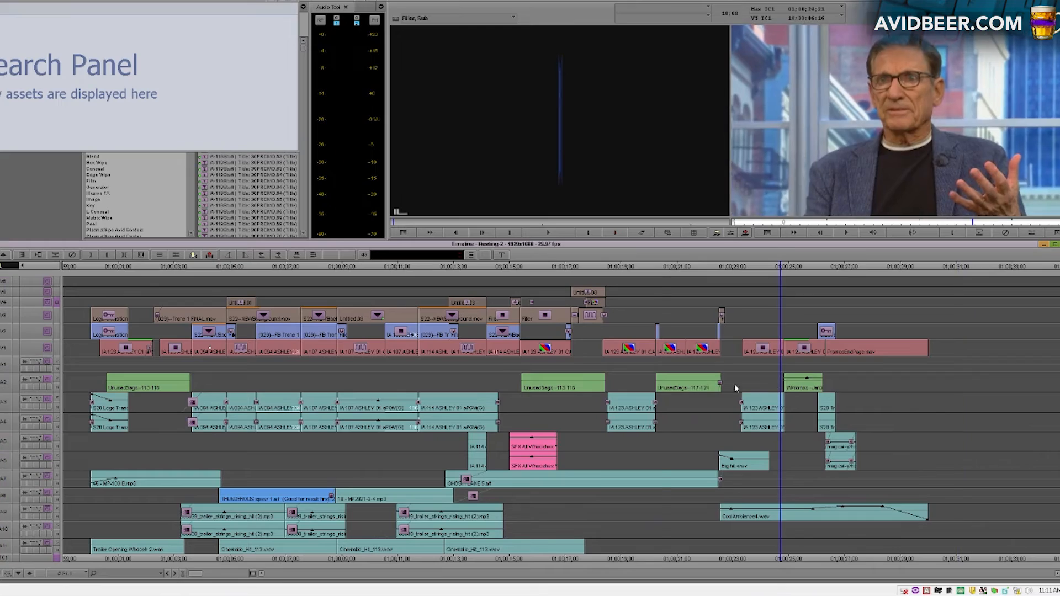
click(661, 369)
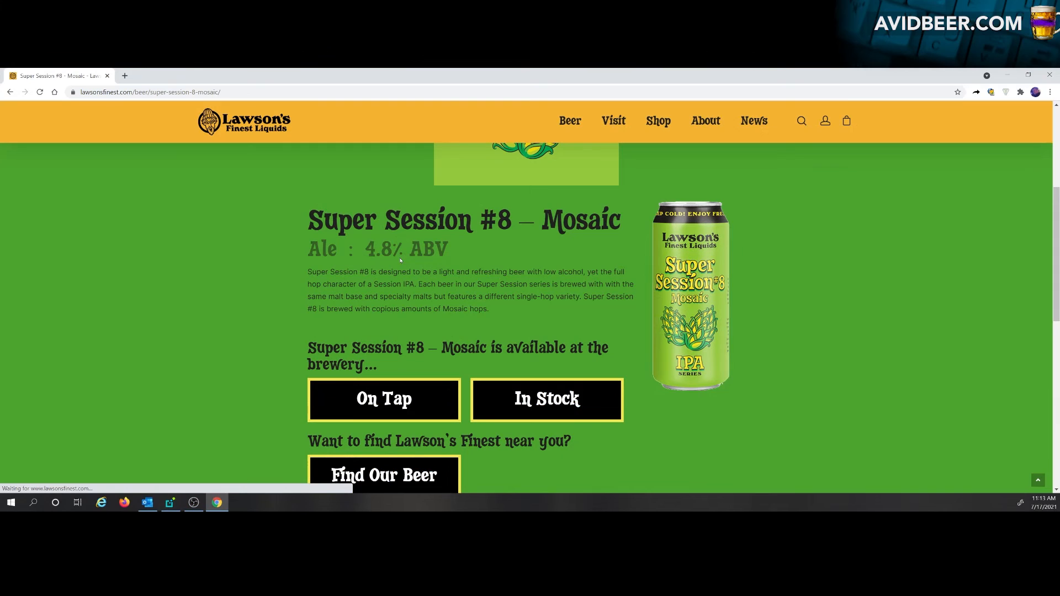
Step: Examine the Super Session #8 – Mosaic description and availability on the Lawson's Finest Liquids page in Chrome, and close the browser
scroll(919, 404, up, 4)
scroll(753, 343, down, 3)
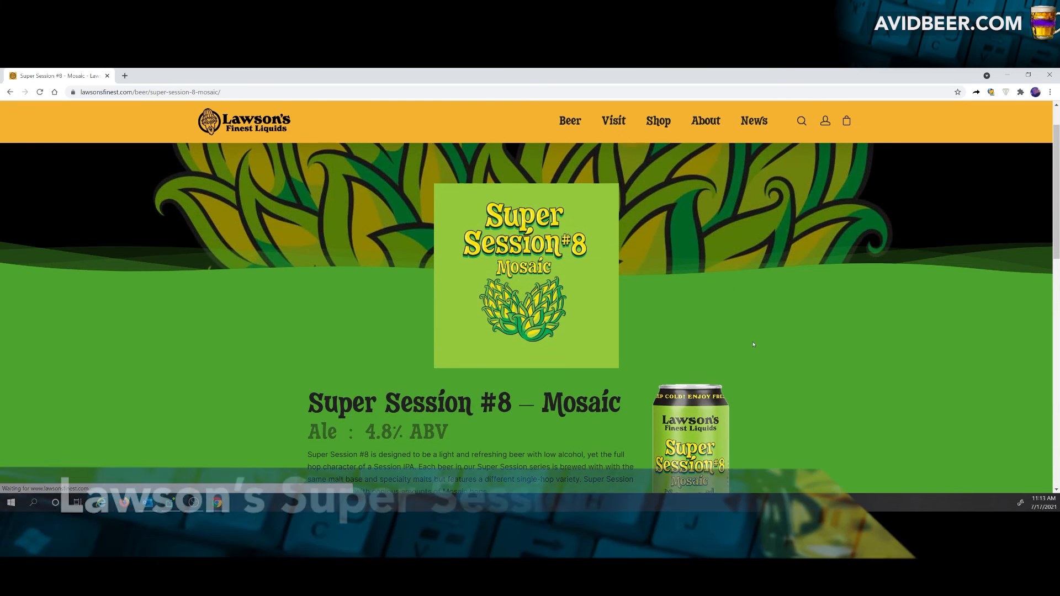
scroll(737, 343, down, 2)
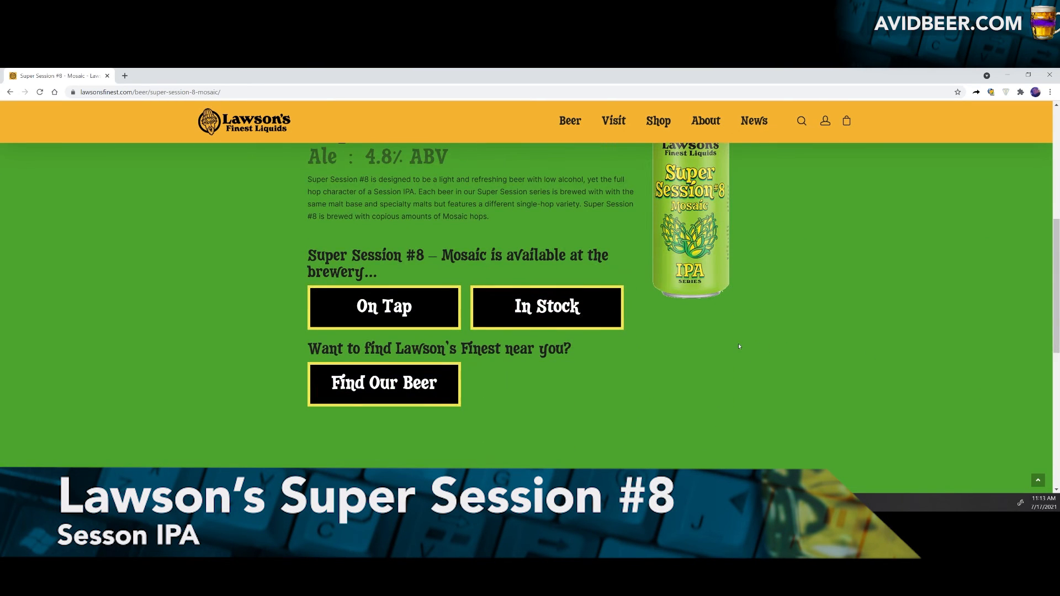
scroll(732, 351, up, 4)
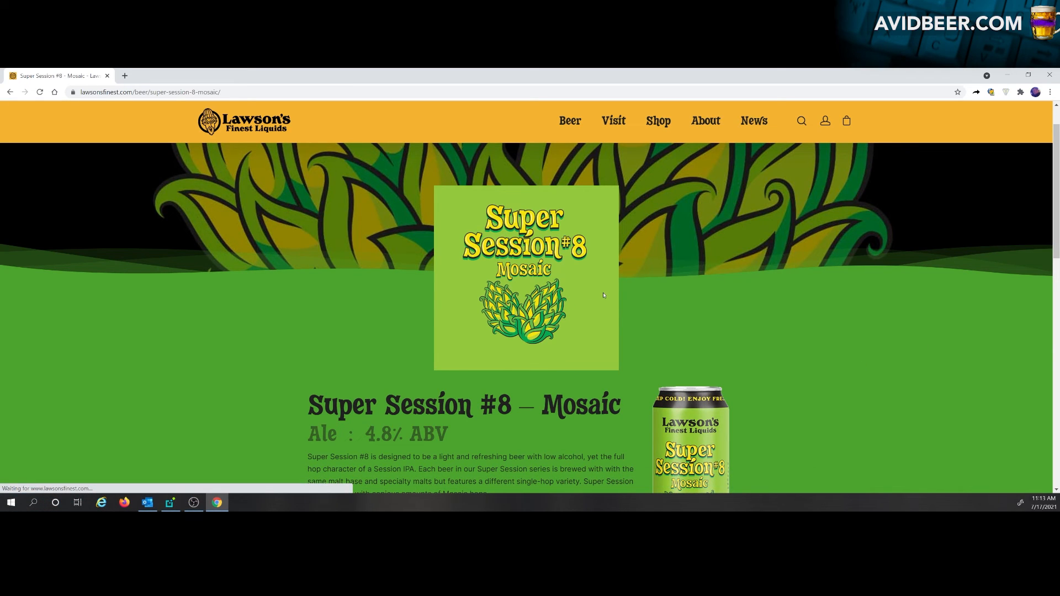
scroll(628, 296, down, 2)
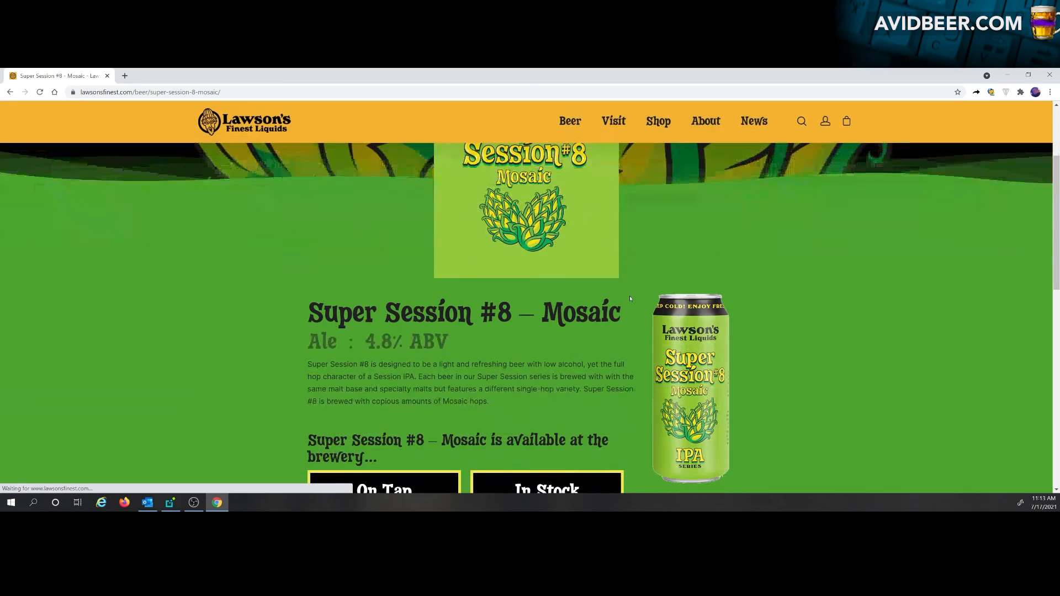
scroll(607, 343, down, 3)
scroll(584, 395, up, 5)
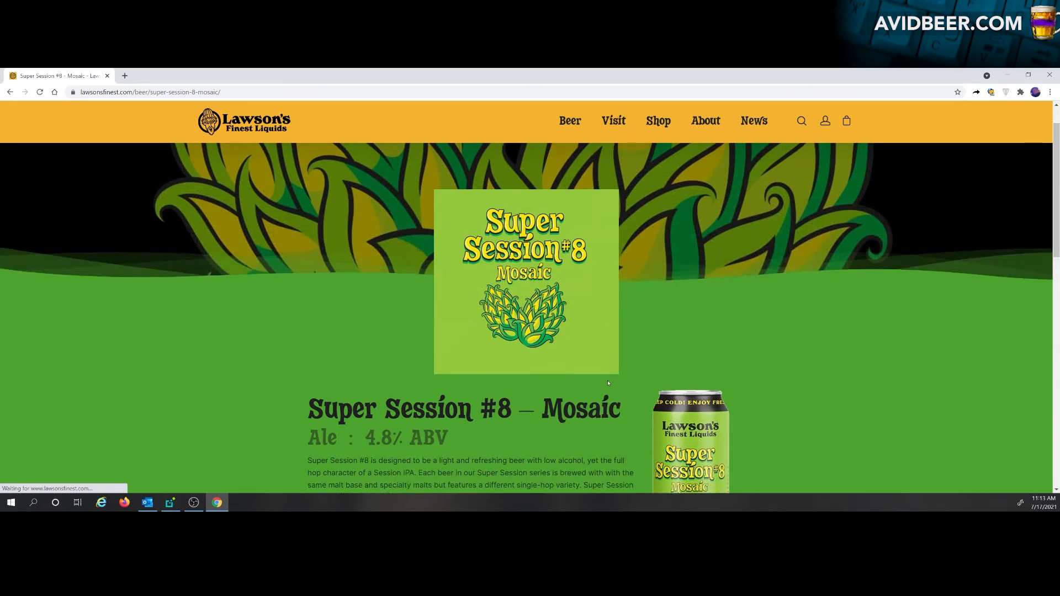
scroll(608, 383, up, 1)
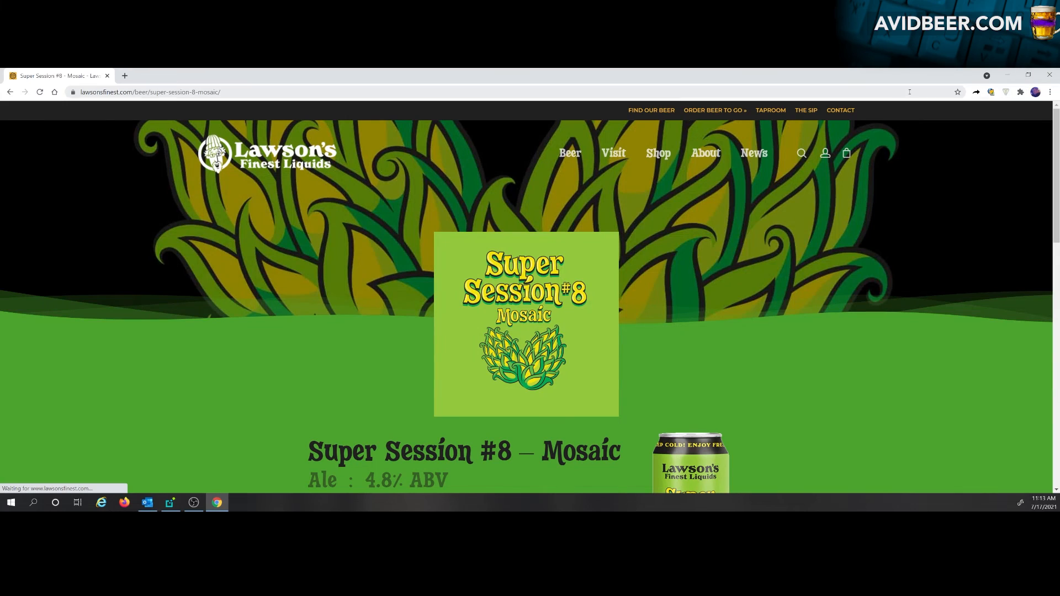
click(1049, 74)
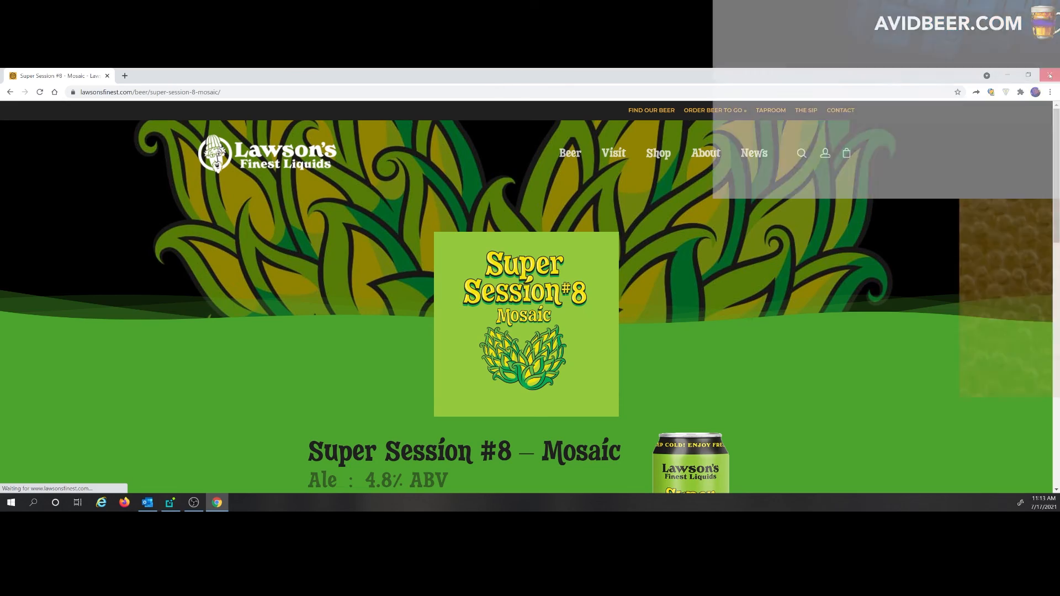